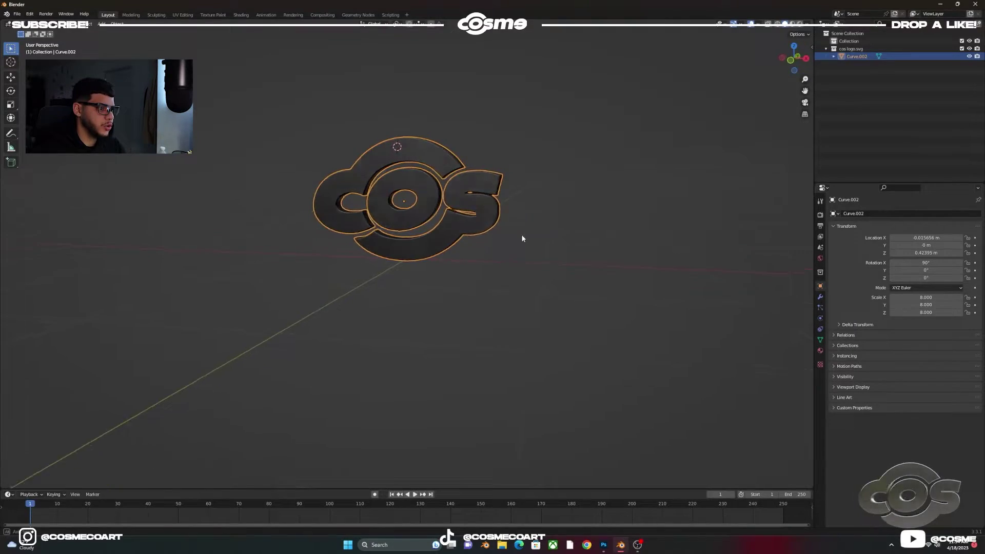
key(r)
key(z)
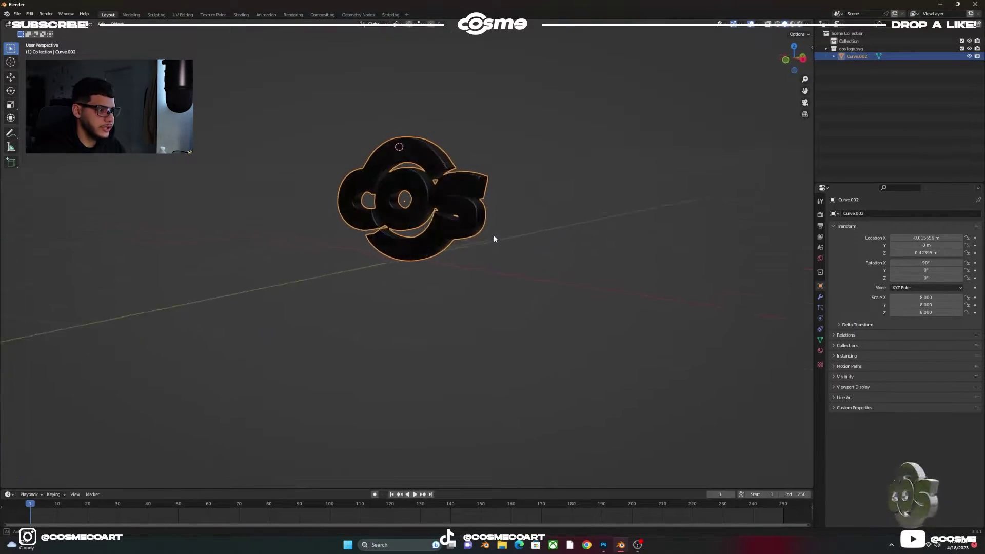
key(Escape)
key(r)
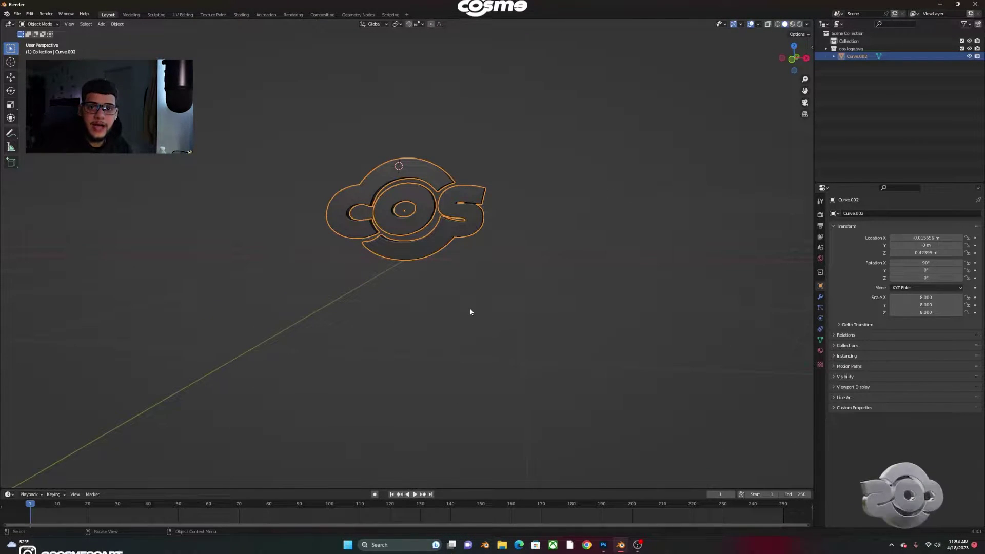
- Enlarge the timeline area to make room for animating the logo
drag(448, 489, 125, 439)
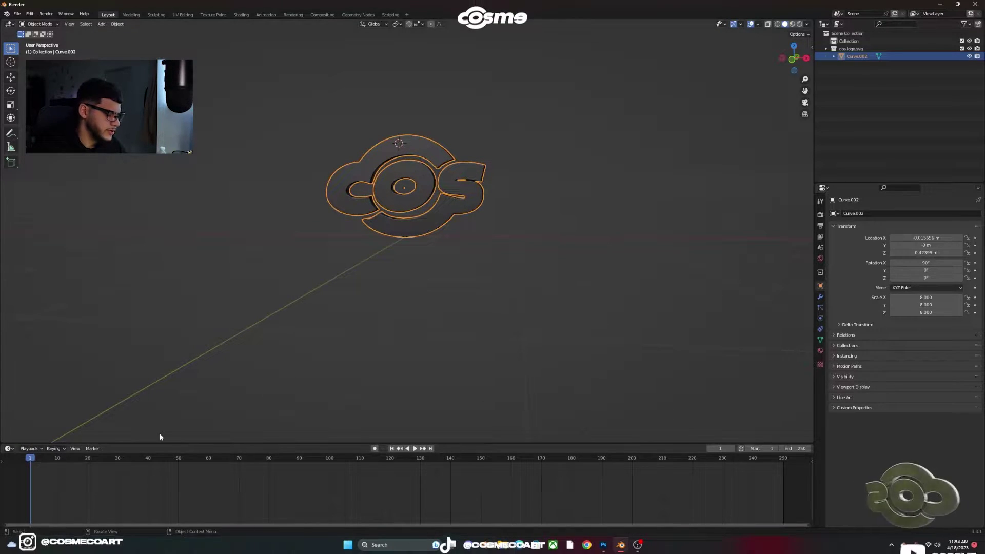
middle_drag(219, 346, 228, 342)
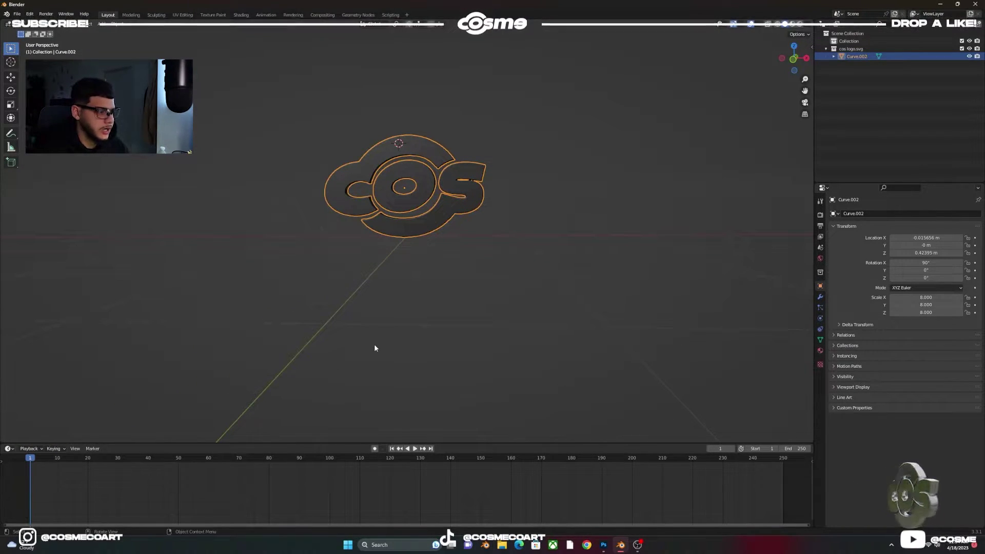
- Set the logo's origin to its geometry so that it spins around its own centre
click(427, 268)
click(432, 155)
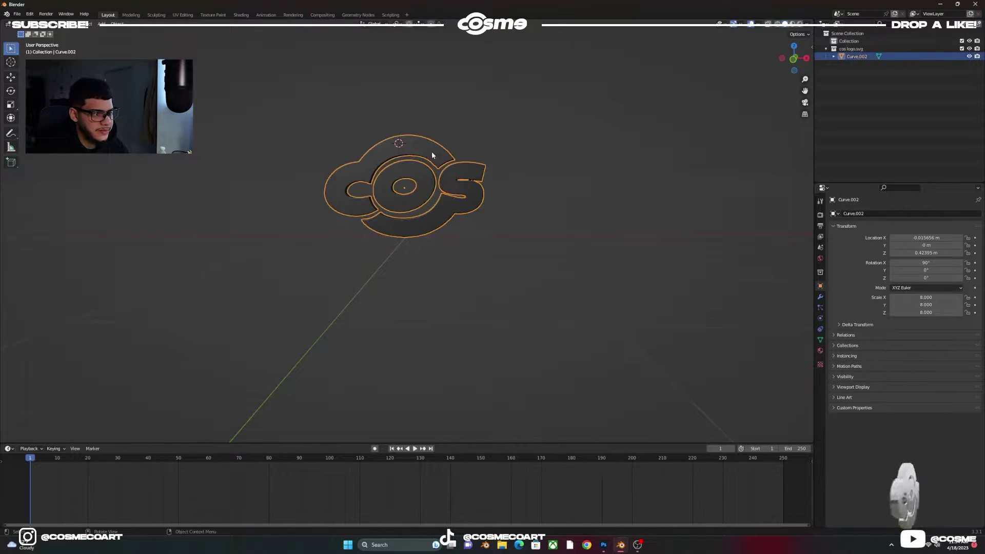
right_click(421, 181)
mouse_move(418, 185)
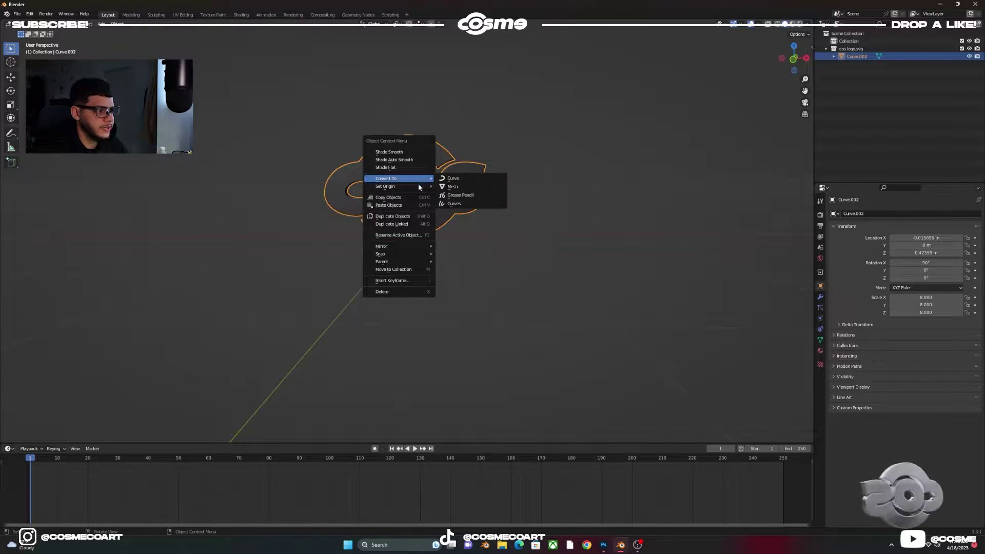
click(460, 194)
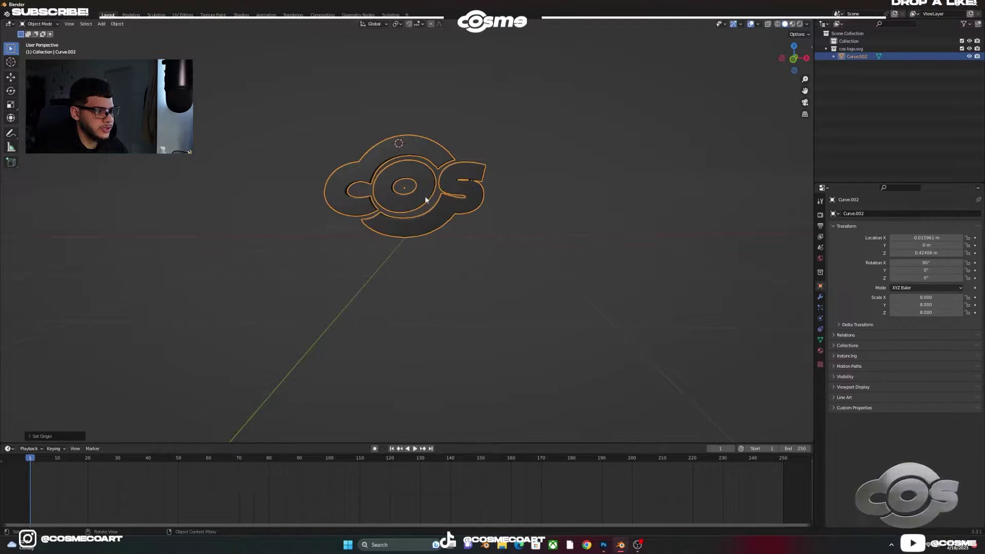
key(r)
key(z)
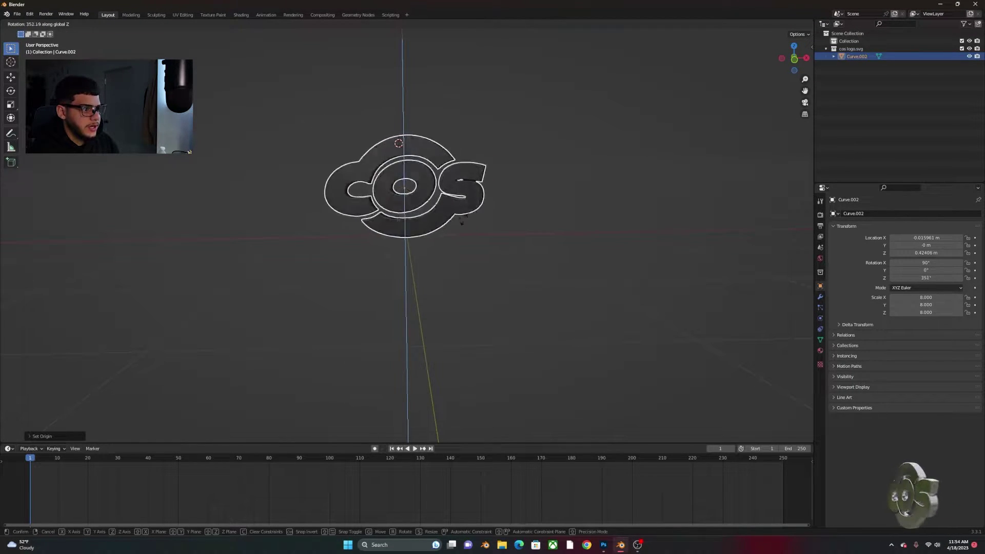
key(Escape)
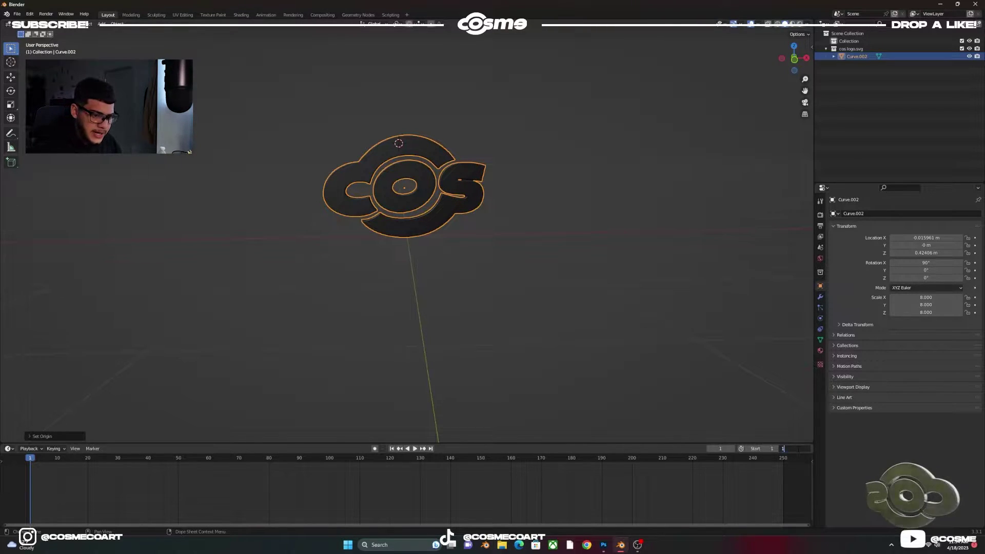
- End the animation at frame 100 and keyframe the logo's Z rotation from 0° at frame 1 to 360° at frame 101
key(Return)
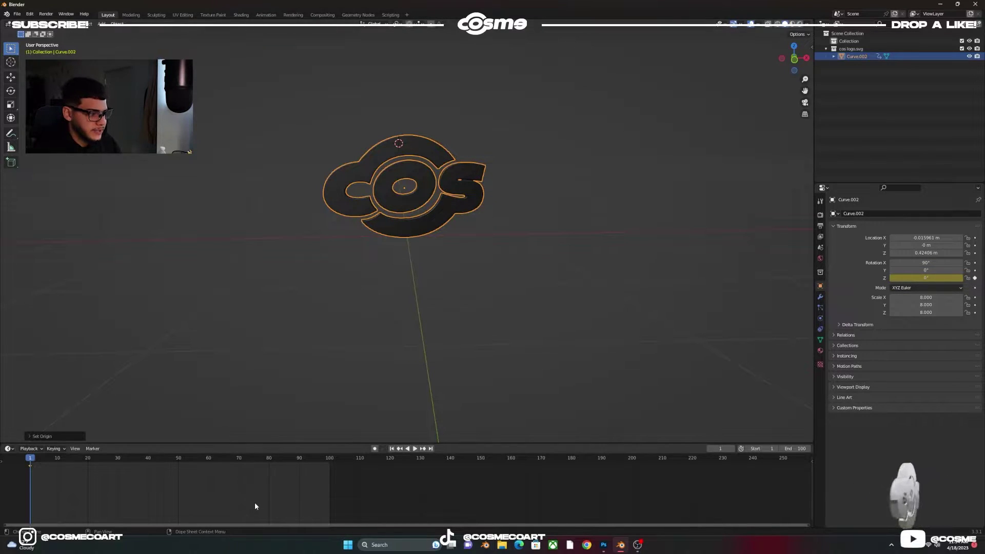
click(430, 449)
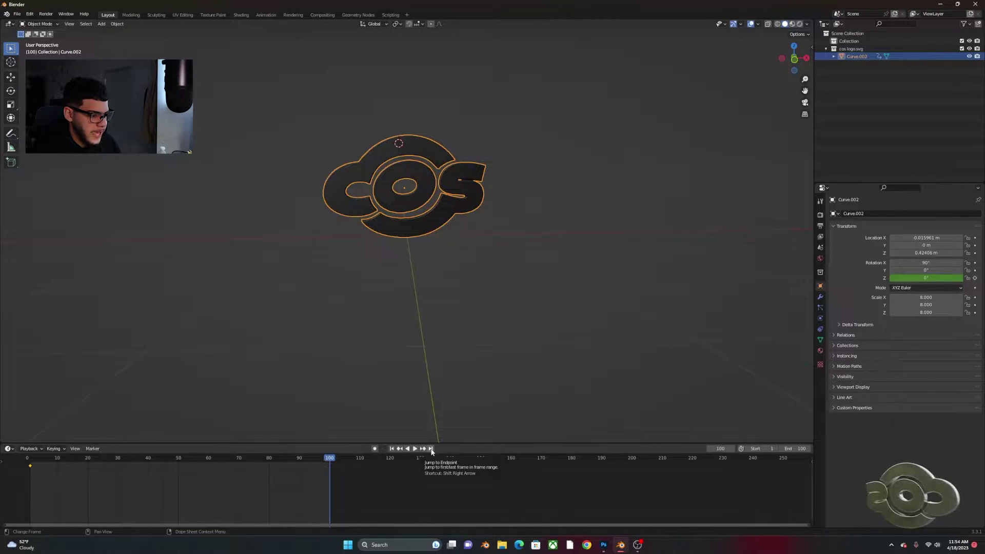
key(Right)
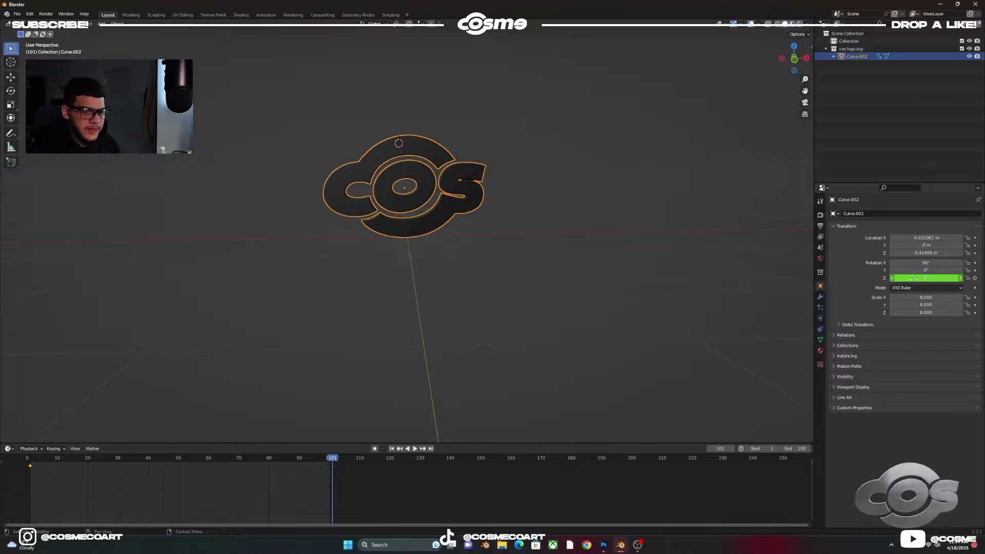
text(360)
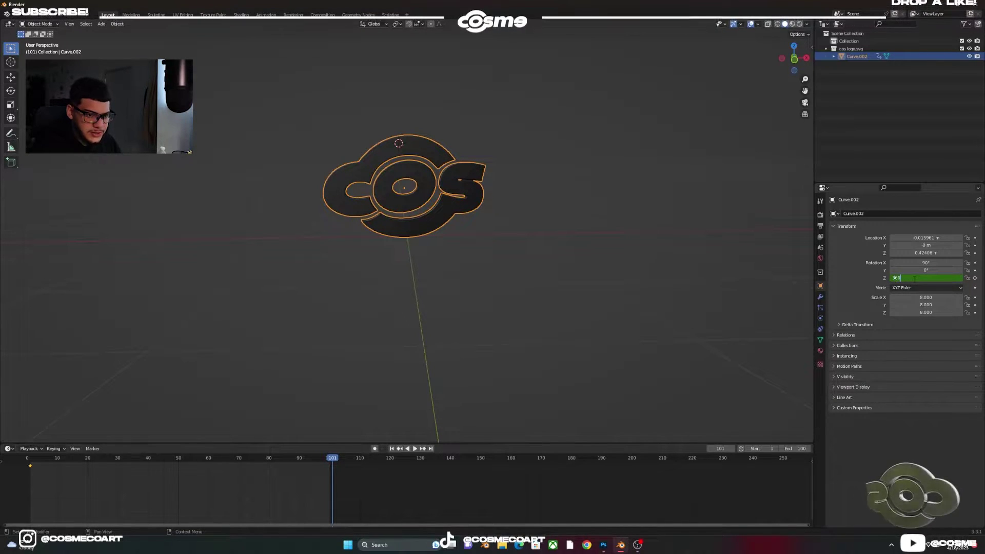
key(Return)
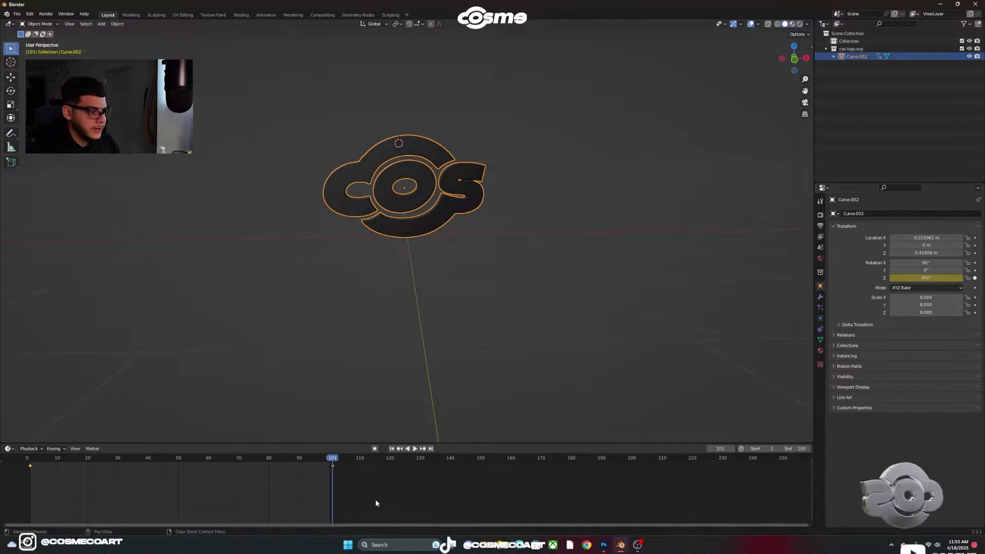
- Play the rotation animation from the start to check the logo's spin, and return to frame 0
drag(334, 457, 24, 469)
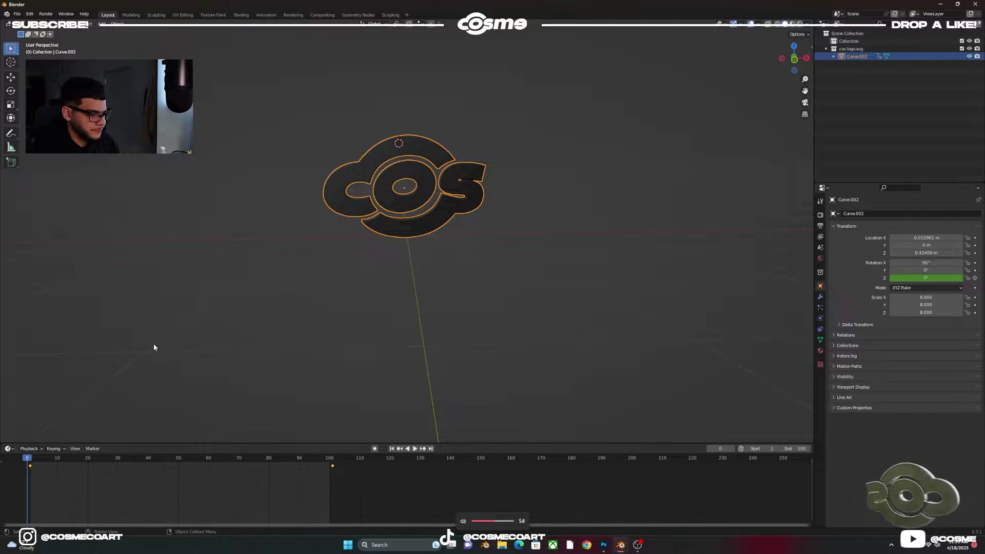
key(space)
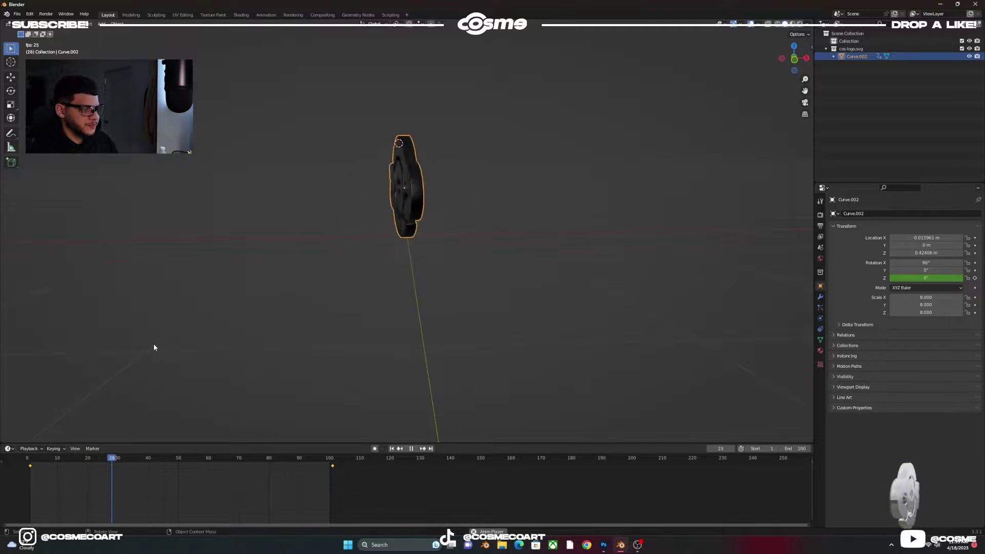
drag(128, 460, 26, 464)
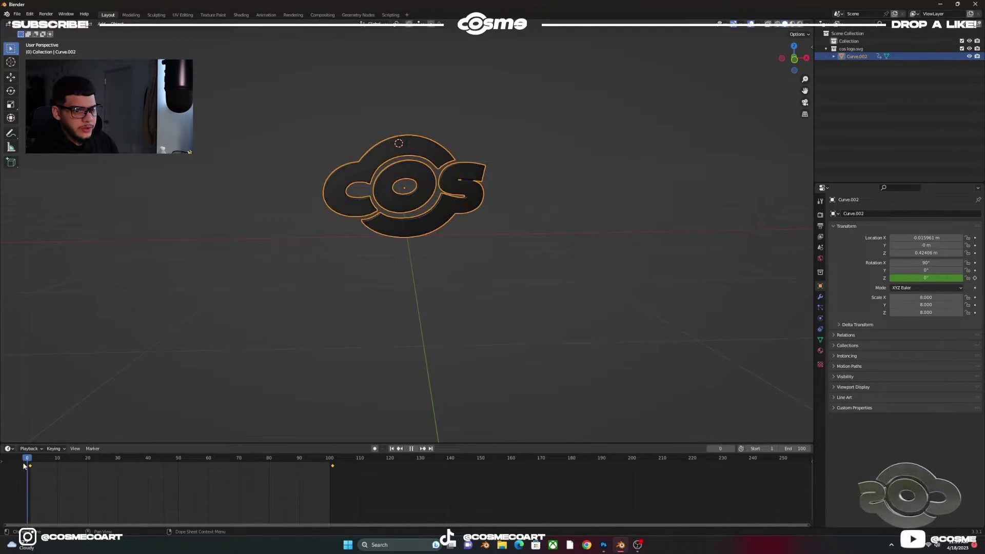
- Set the roughness of the logo's SVGMat material to 0.1
click(820, 351)
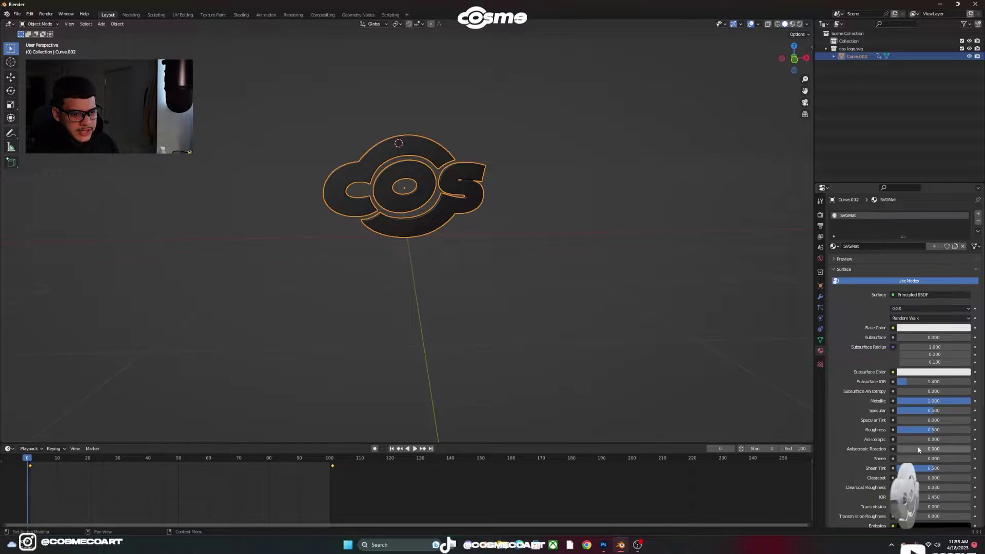
double_click(919, 430)
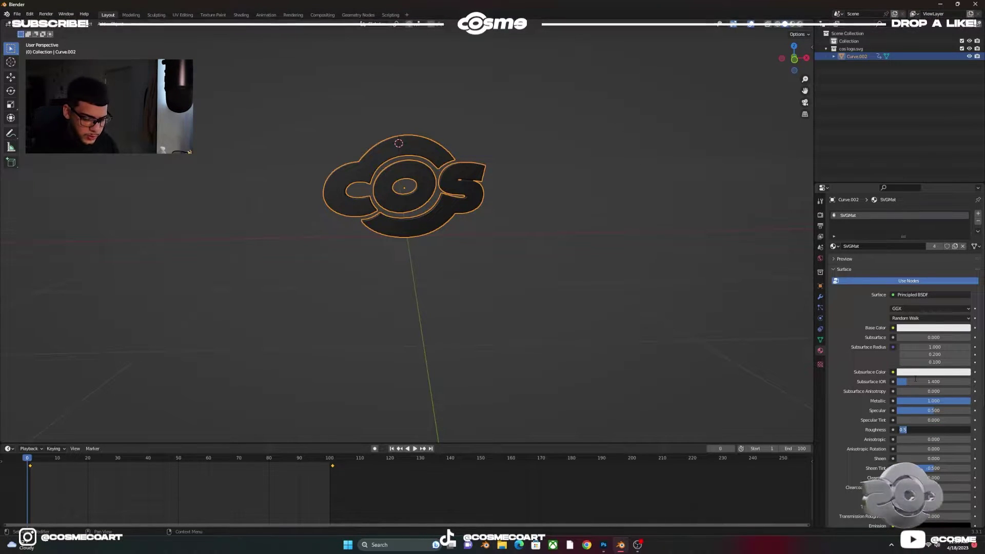
text(0.1)
key(Return)
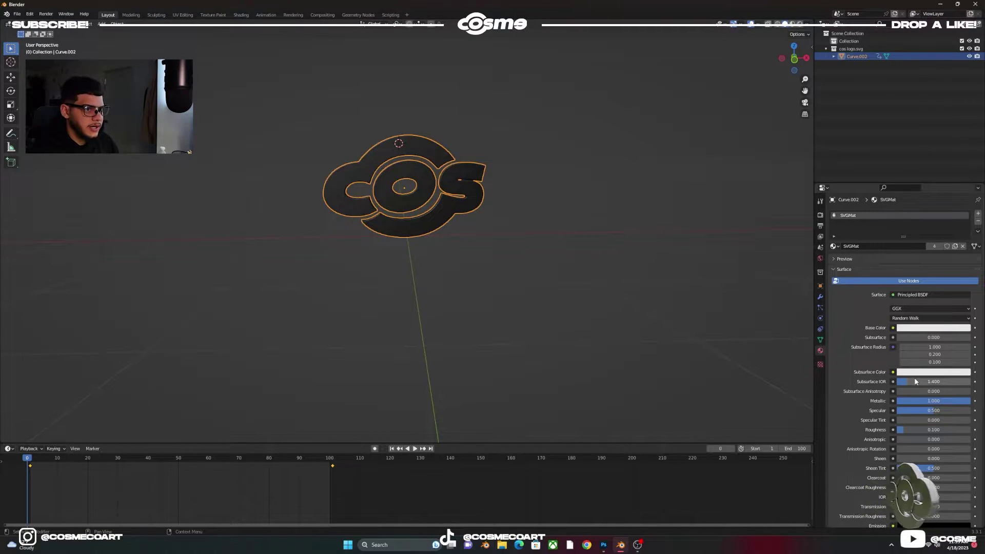
- Show the scene in rendered shading and assign an Environment Texture to the world's background color
click(802, 24)
click(603, 193)
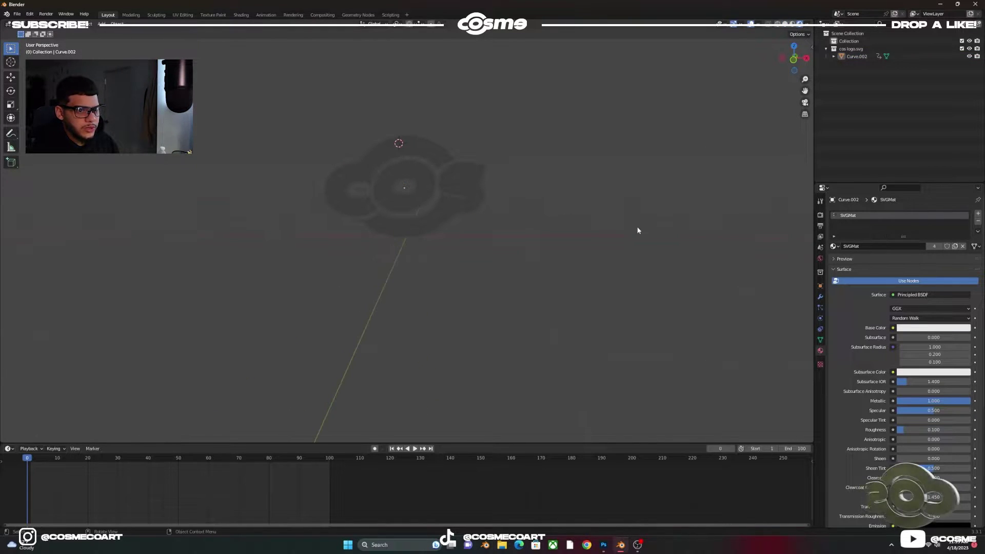
click(820, 259)
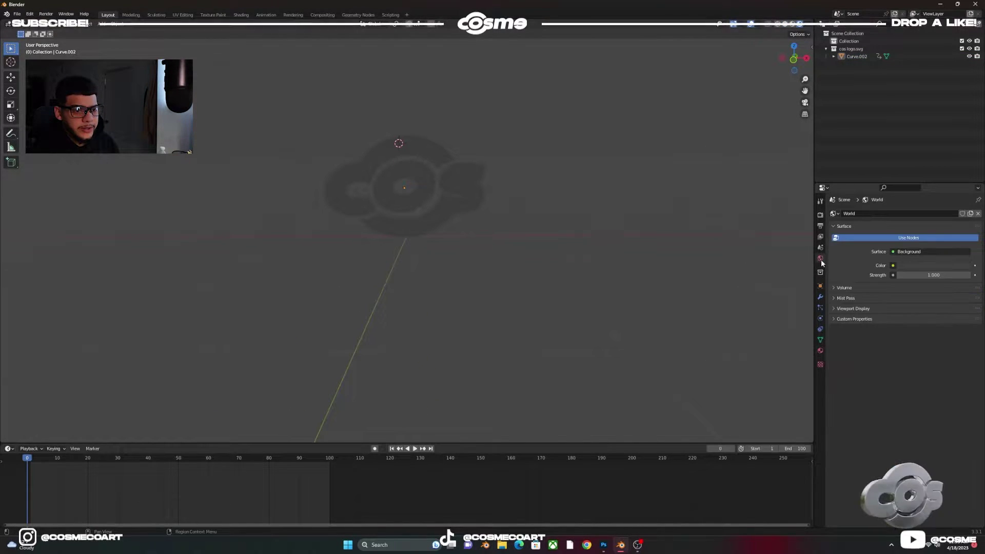
click(893, 265)
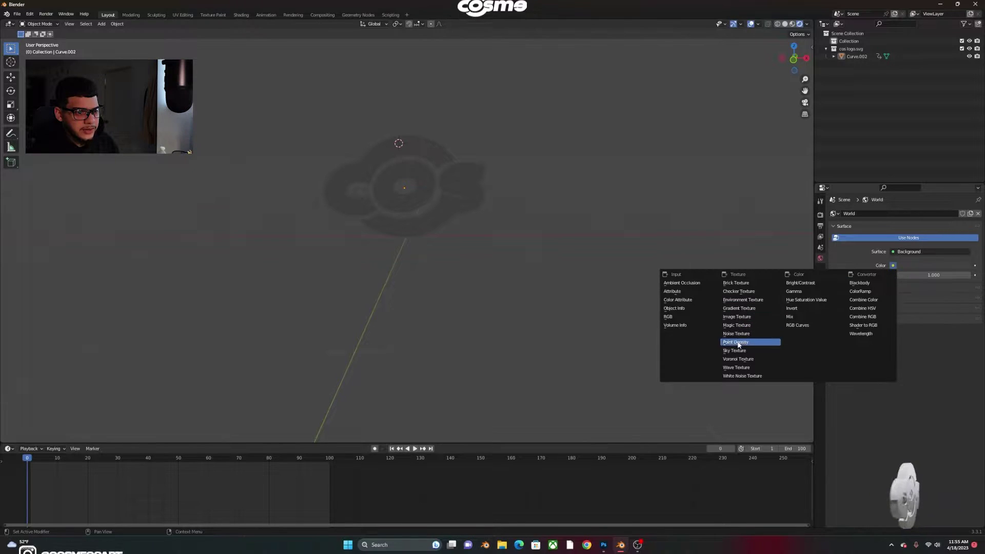
click(746, 301)
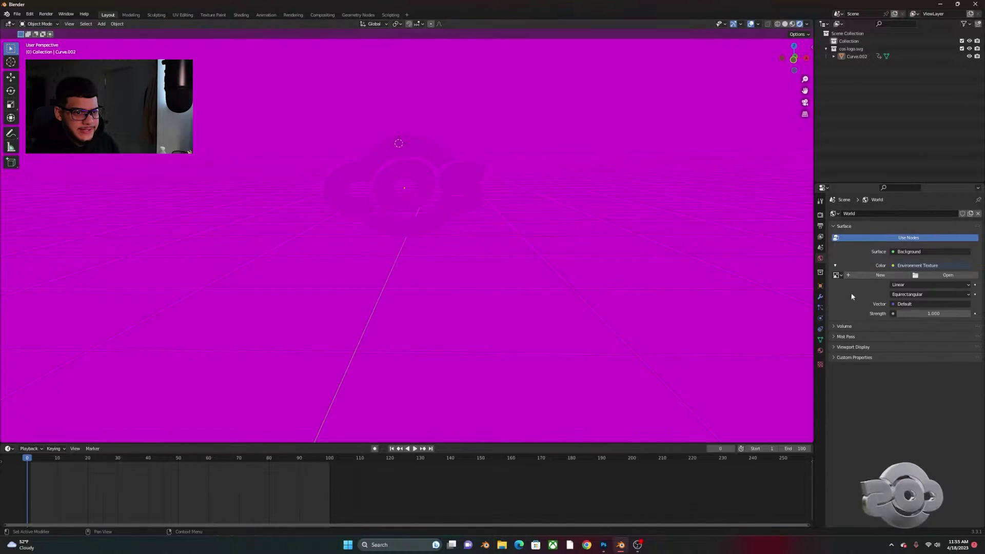
- Load abandoned_slipway_8k.exr from the Downloads folder as the environment image, filtering the files by "exr"
click(933, 275)
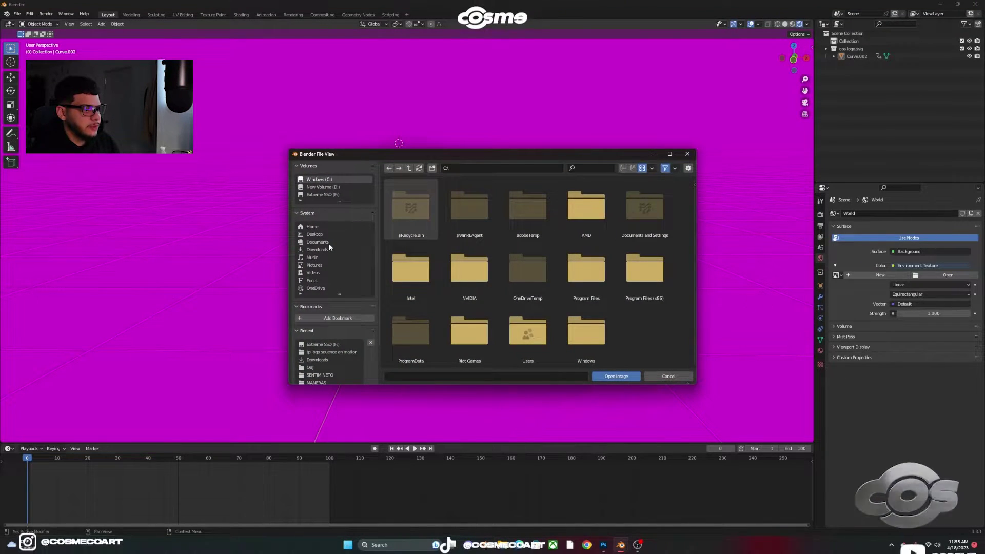
click(317, 249)
click(585, 169)
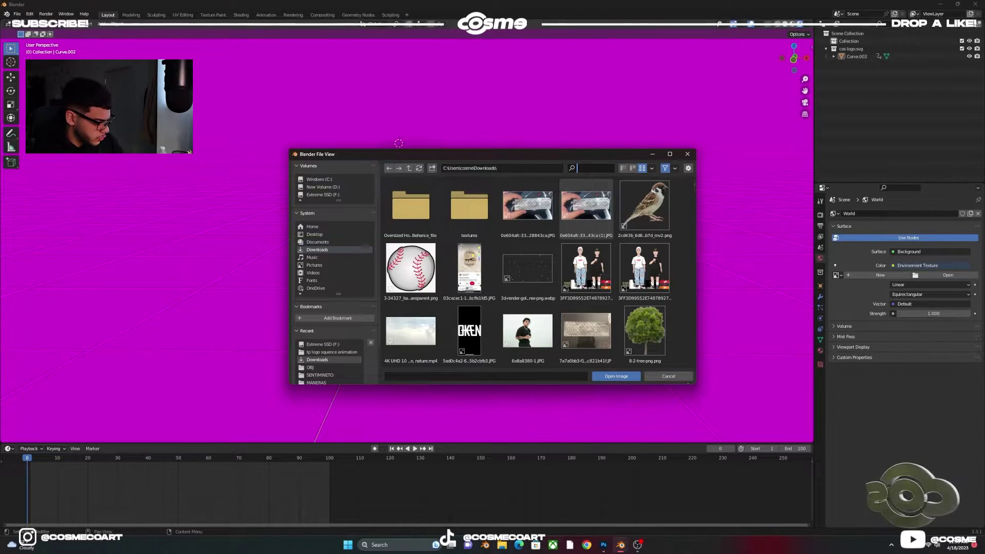
text(exr)
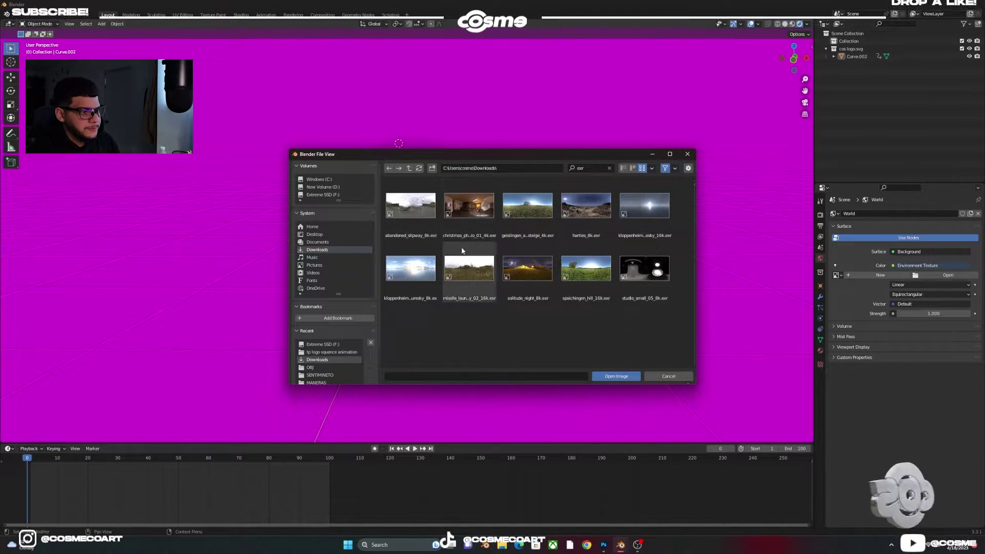
click(423, 208)
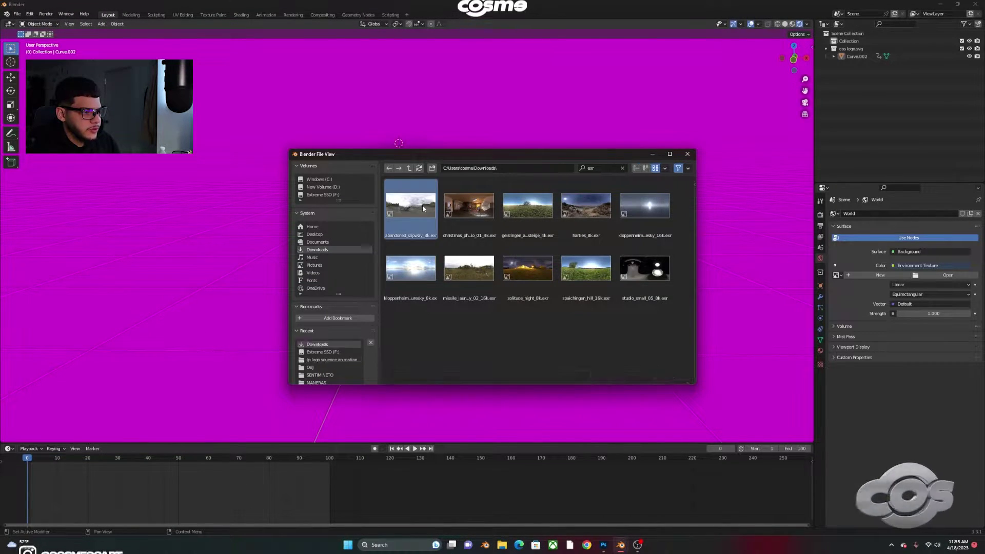
double_click(423, 206)
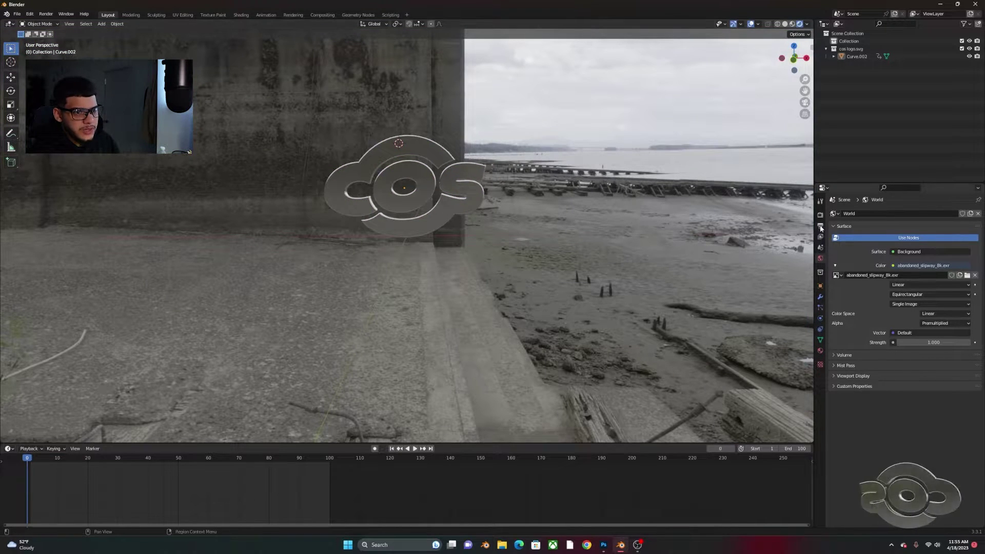
- Make the render background transparent in the Film settings
click(820, 217)
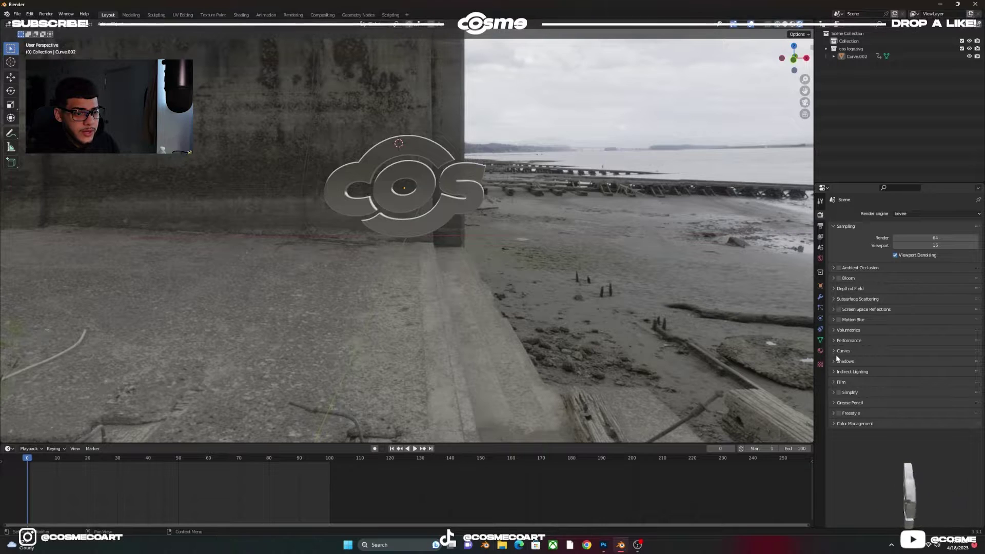
click(834, 382)
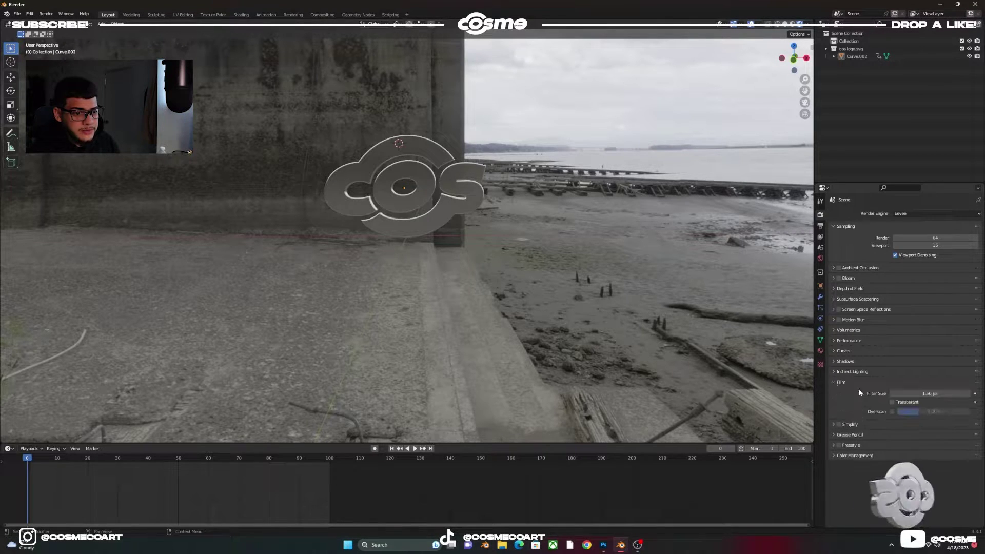
click(892, 402)
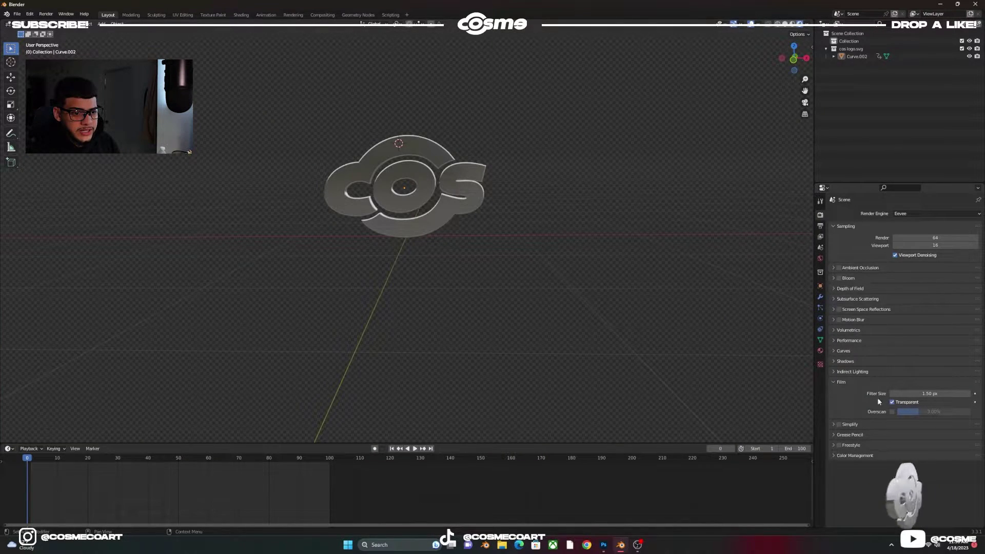
click(834, 381)
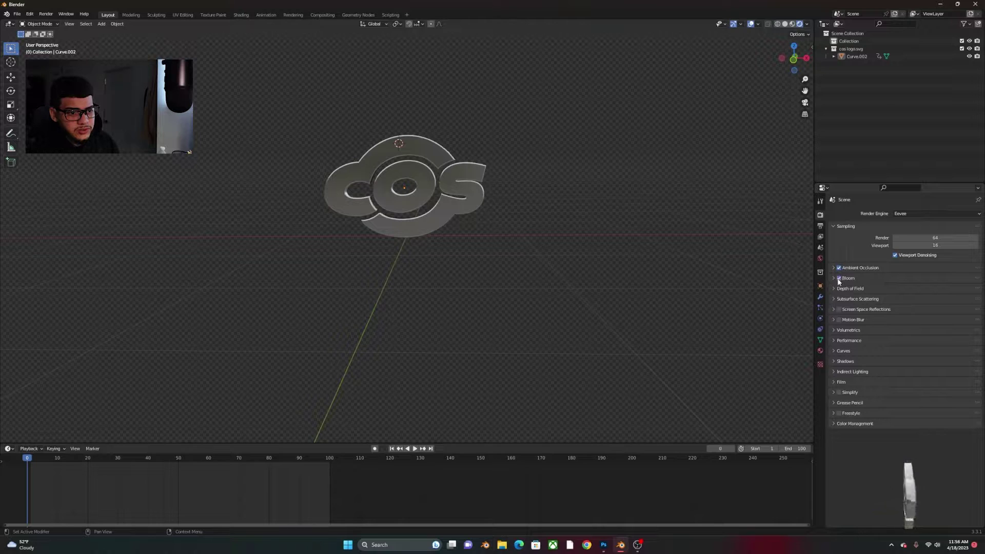
- Enable Ambient Occlusion, Bloom, Screen Space Reflections and Motion Blur for the Eevee render
click(839, 319)
middle_drag(627, 230, 748, 209)
scroll(595, 221, up, 3)
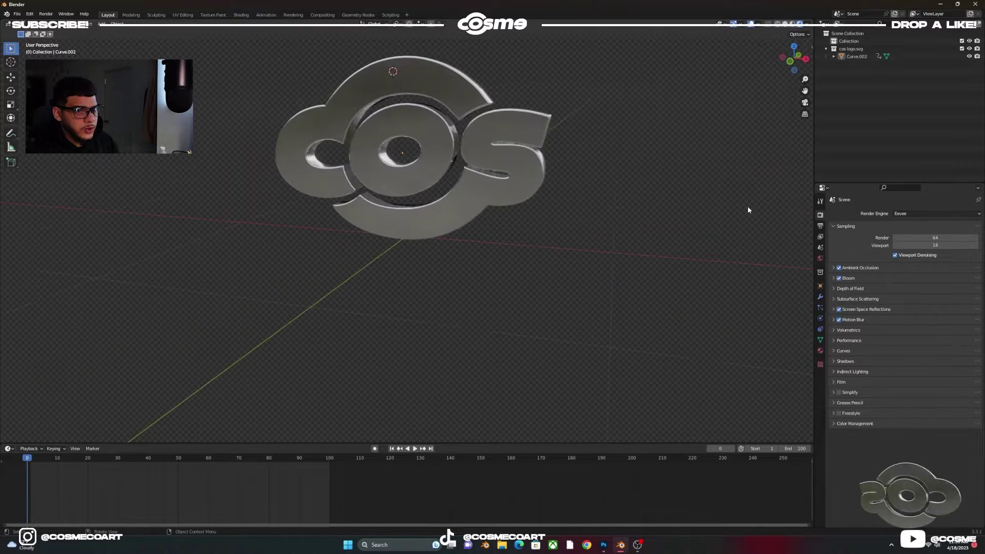
- Switch the render engine from Eevee to Cycles
click(928, 212)
click(928, 239)
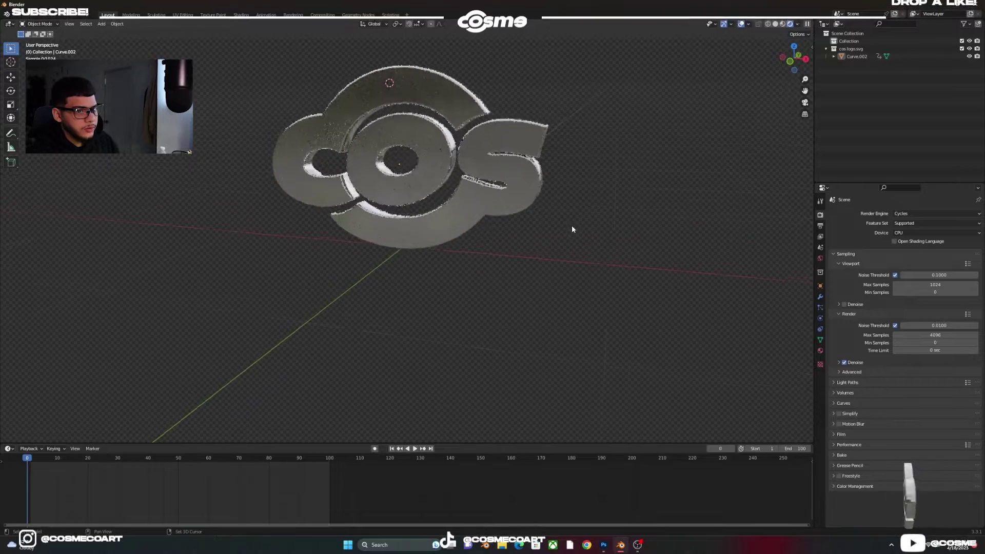
- Set the Cycles render device to GPU Compute, and switch the render engine back to Eevee
click(928, 234)
click(906, 251)
middle_drag(649, 245, 580, 260)
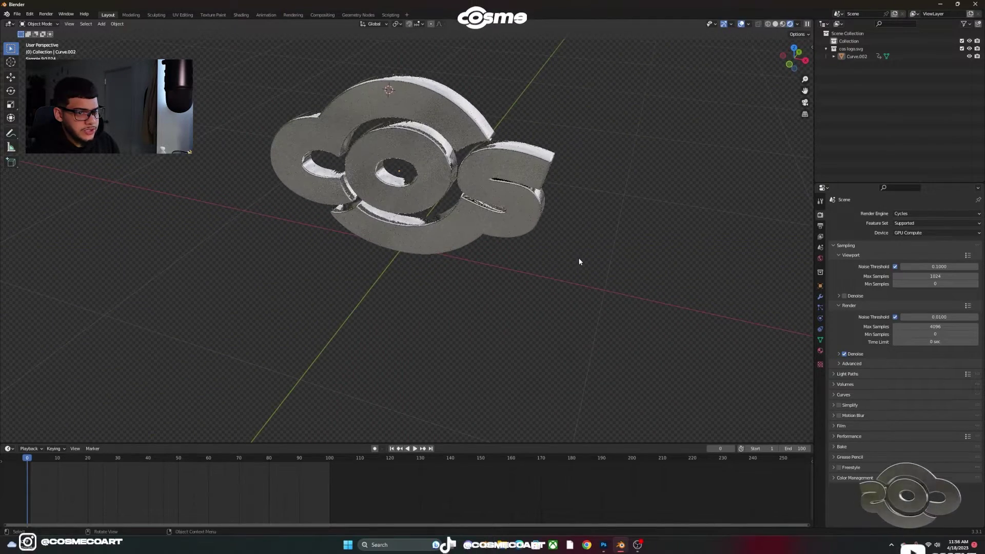
click(929, 213)
click(927, 222)
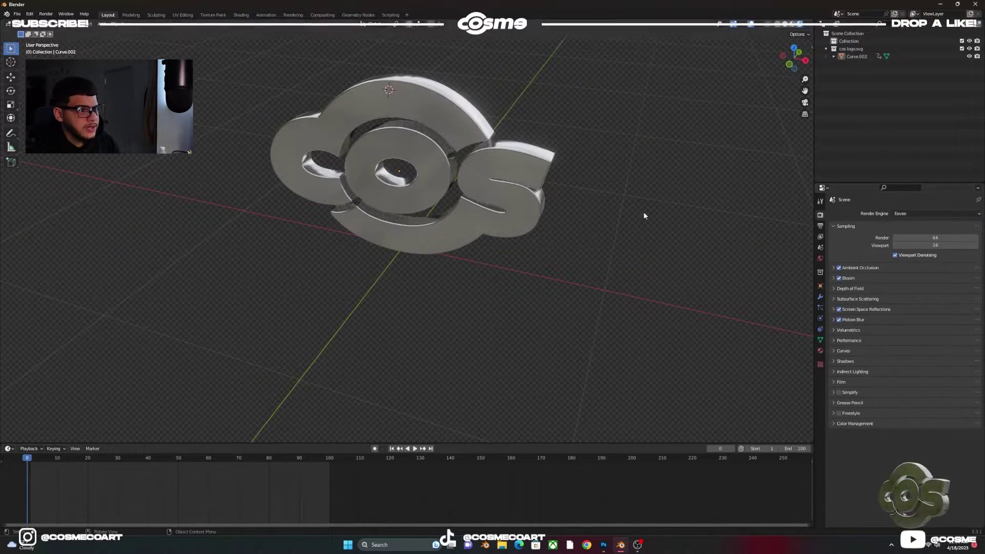
- Add a camera to the scene and look through it
middle_drag(547, 206, 566, 189)
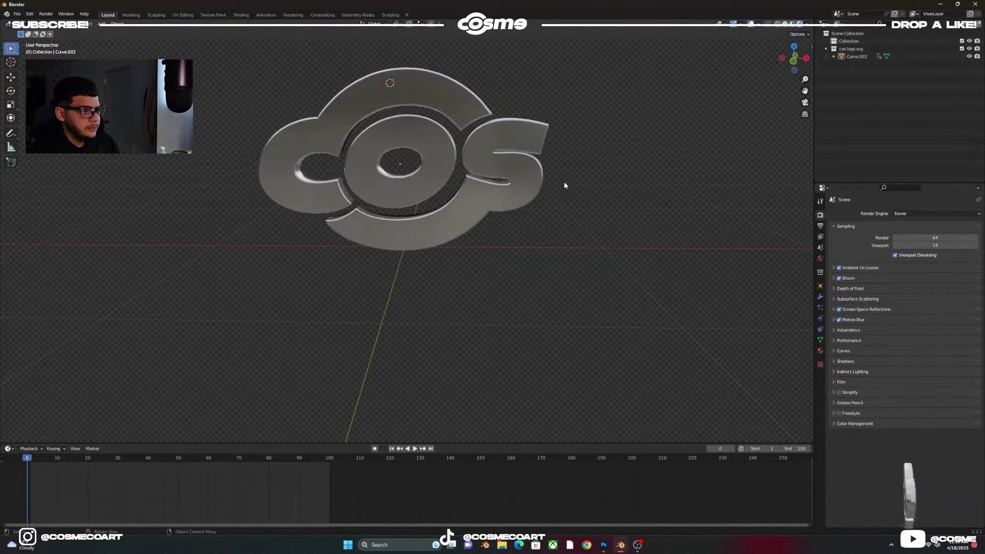
scroll(567, 187, down, 6)
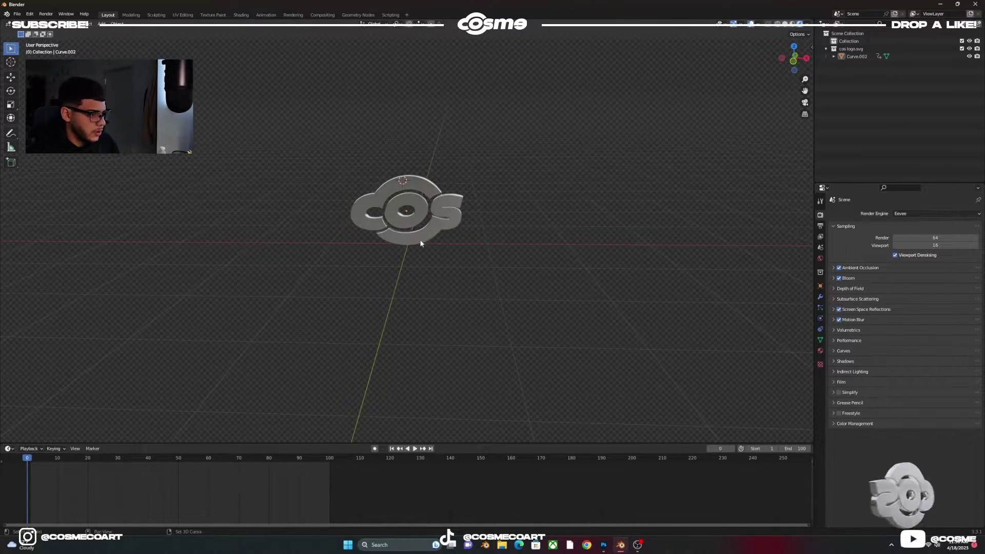
key(shift+a)
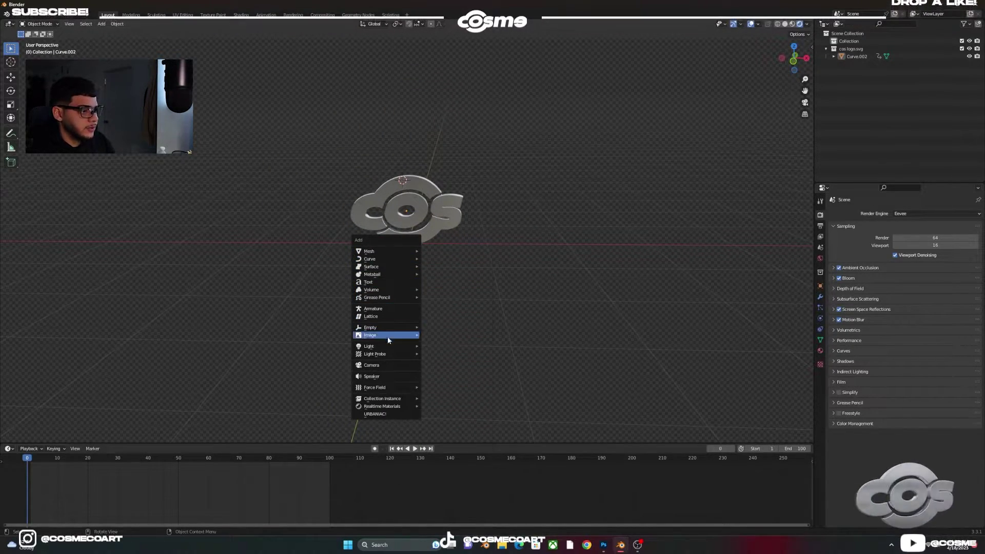
click(390, 365)
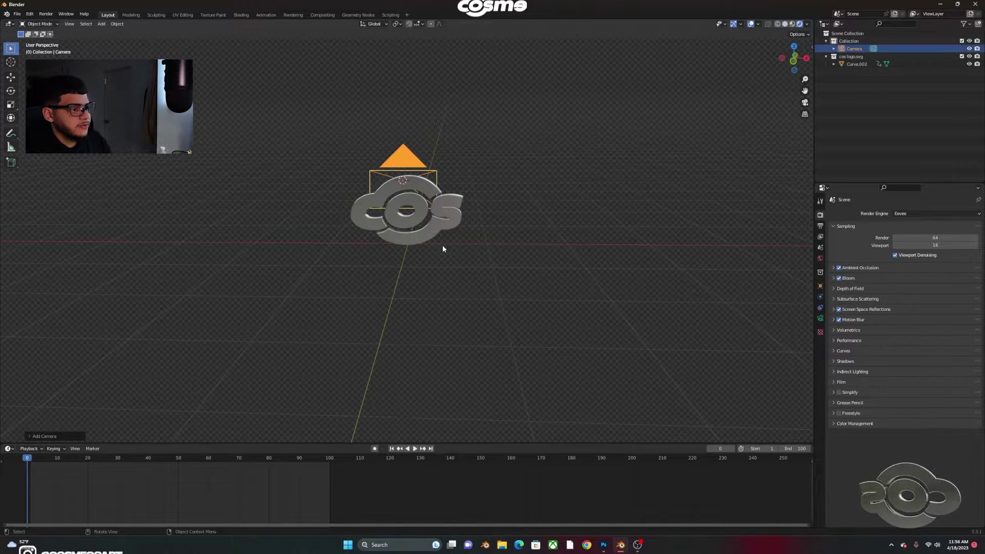
key(KP_0)
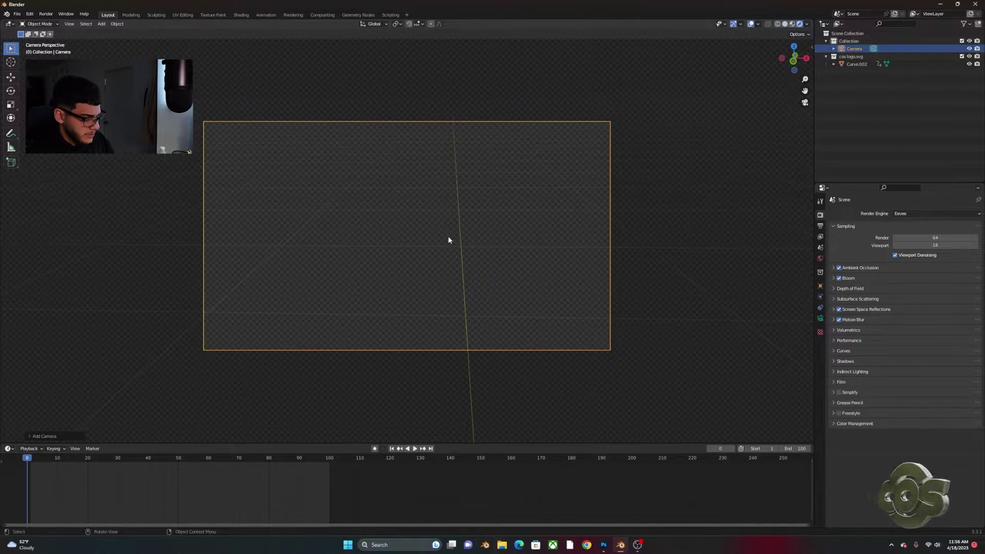
- Lock the camera to the view and frame the whole logo centrally inside the camera border
key(n)
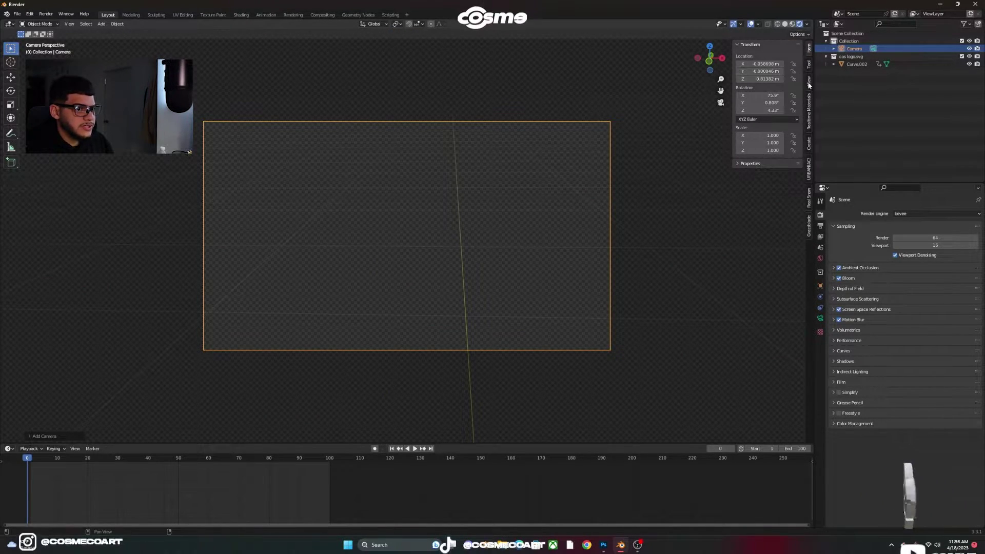
click(809, 82)
click(766, 141)
scroll(532, 192, down, 6)
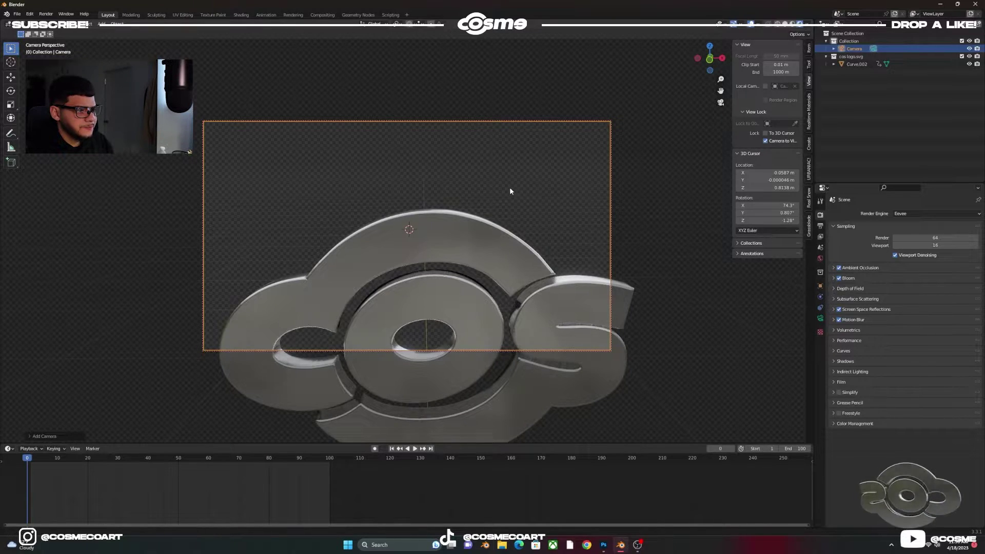
scroll(511, 186, down, 5)
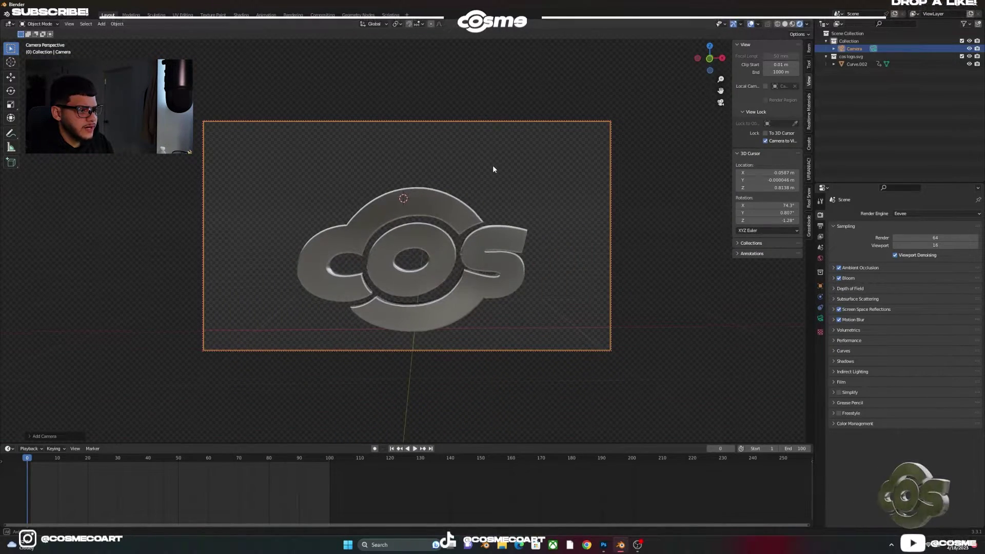
mouse_move(482, 173)
middle_down()
mouse_move(479, 162)
mouse_move(452, 172)
mouse_move(482, 171)
middle_up()
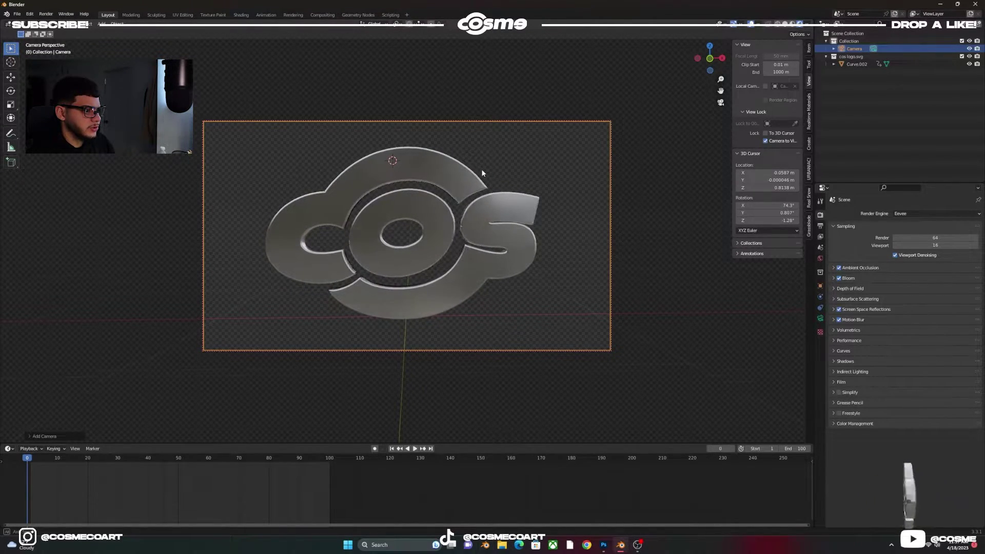
- Select the logo and play its spin animation through the camera to check the framing
click(510, 205)
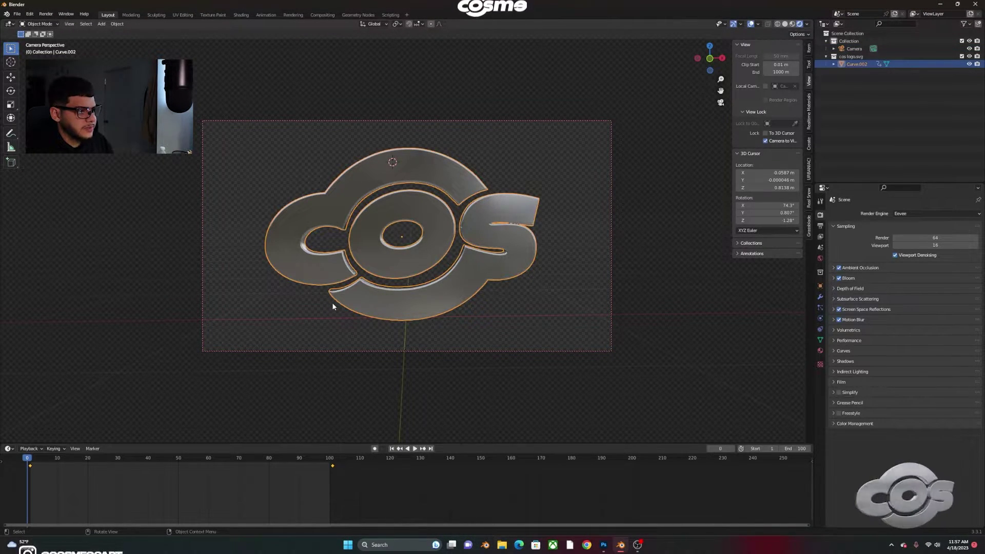
key(space)
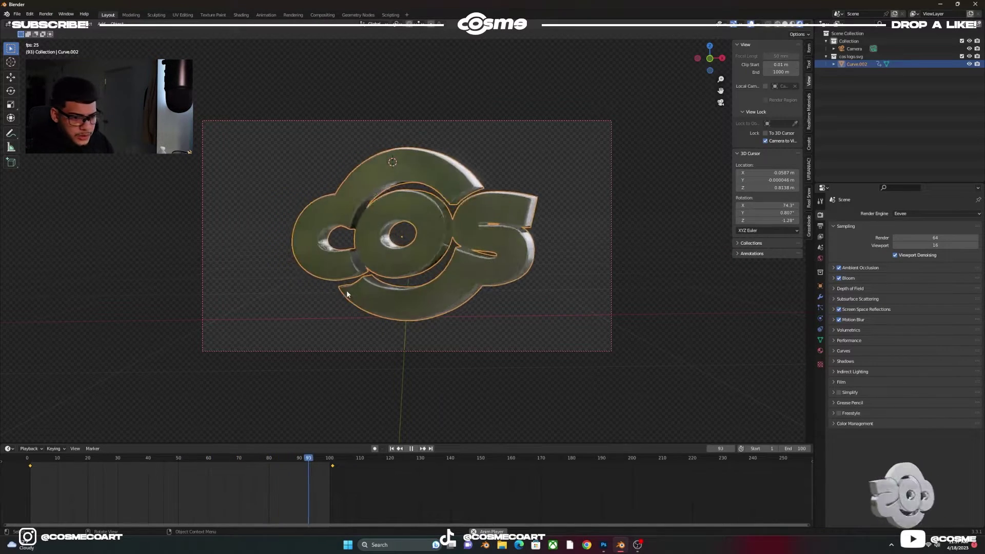
key(space)
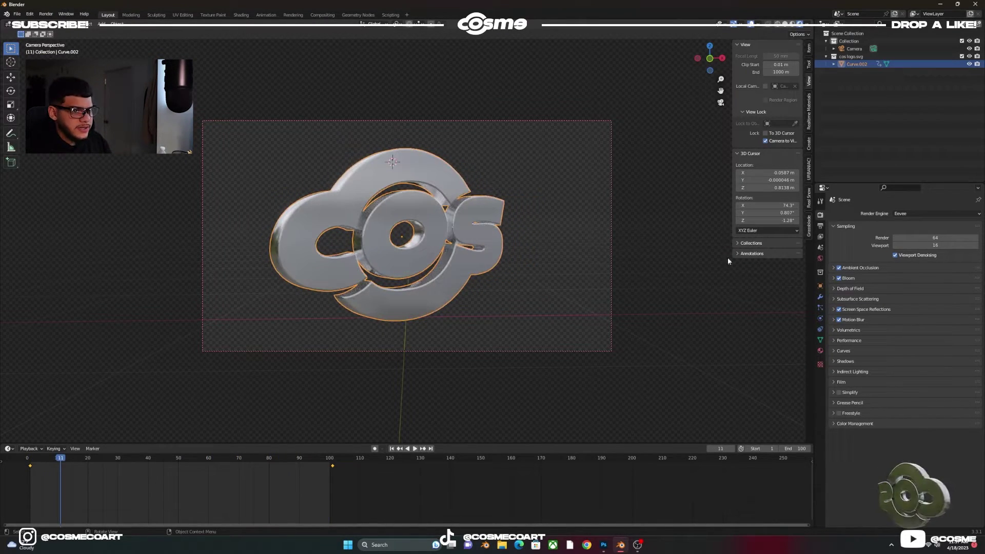
- Create a folder named "cos logo animjation transparent tutorial" on the Extreme SSD (F:) for the render output
click(821, 226)
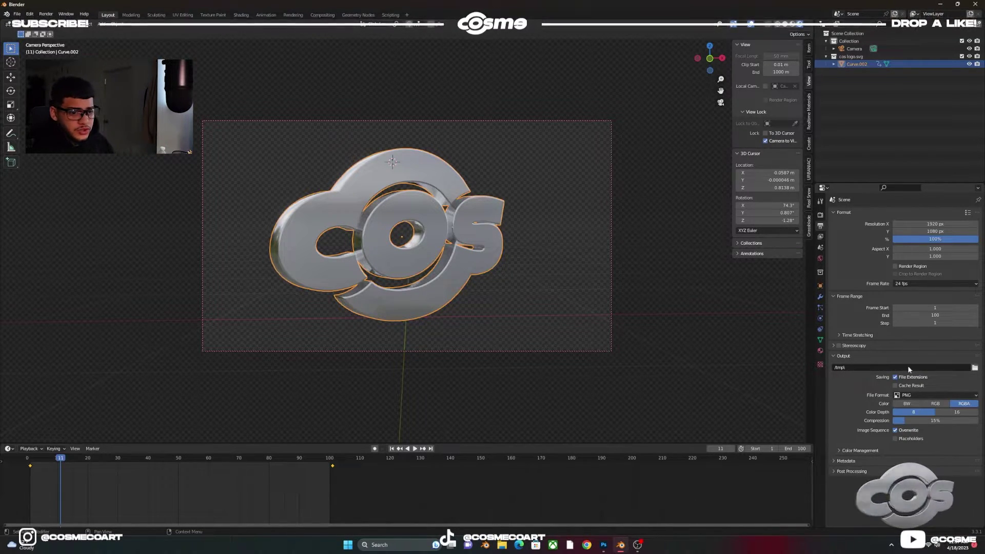
click(975, 367)
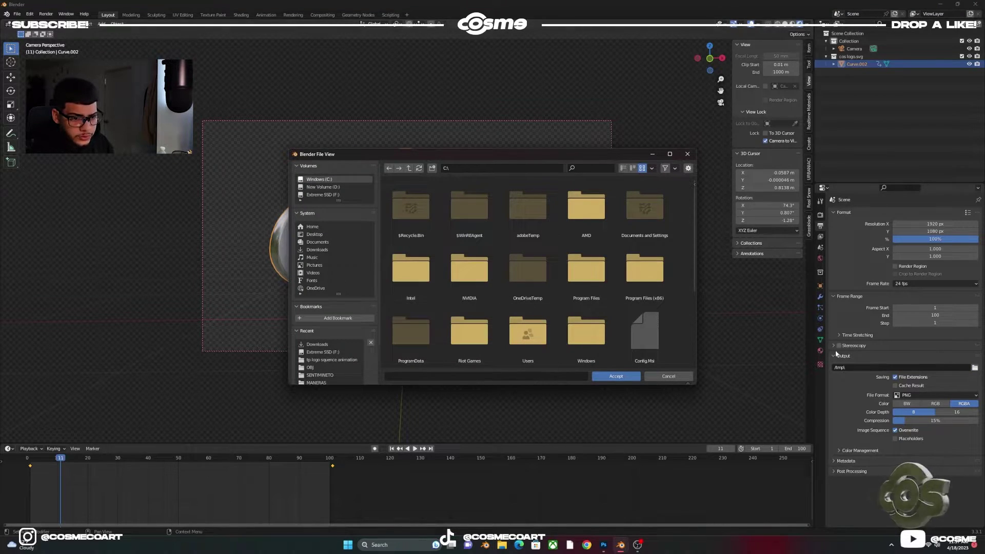
click(323, 352)
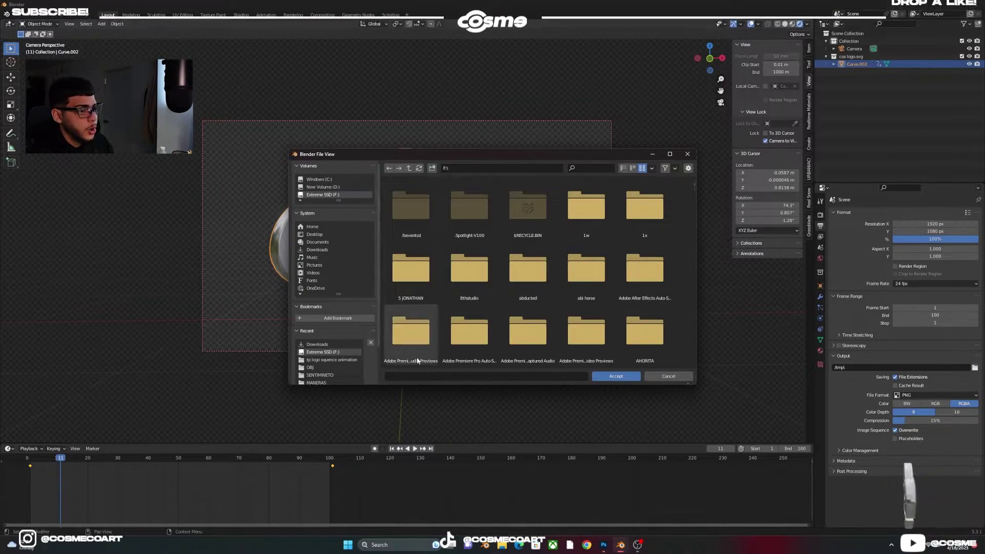
right_click(665, 333)
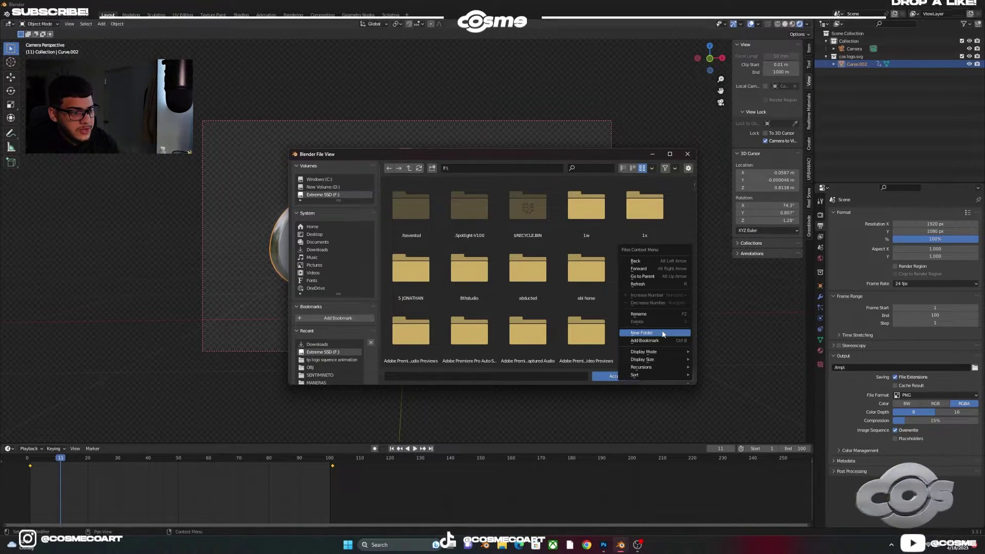
click(663, 334)
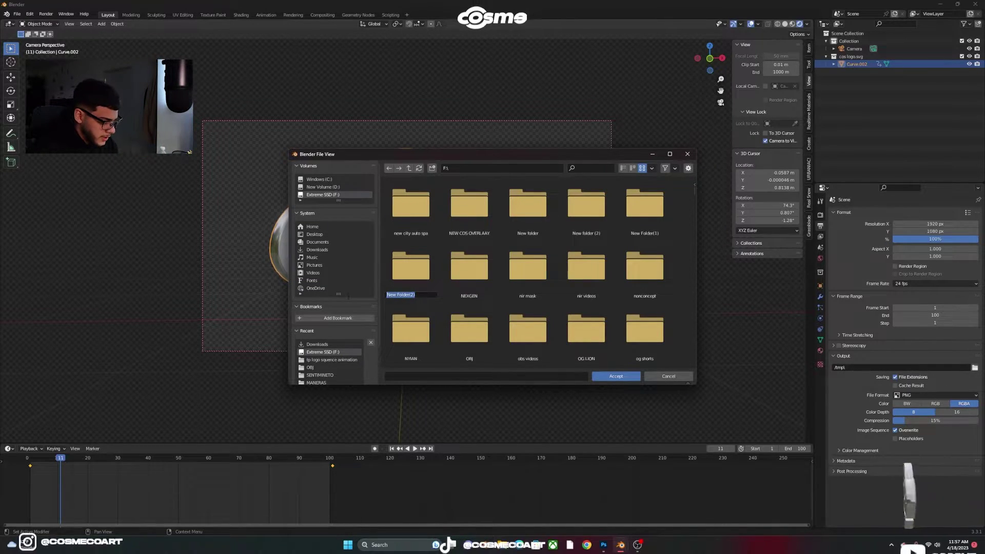
text(cos logo animjation tr)
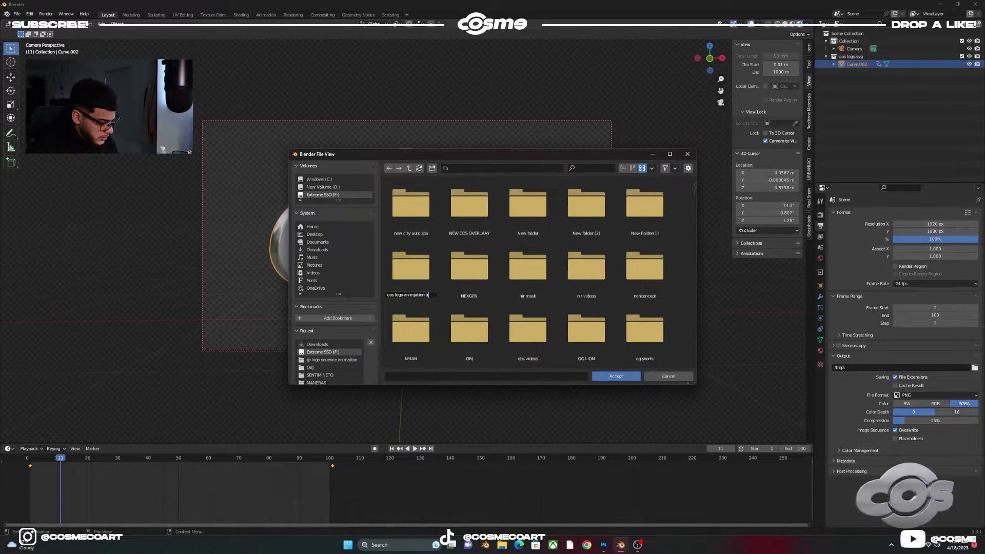
text(imation transparent tutorial)
key(Return)
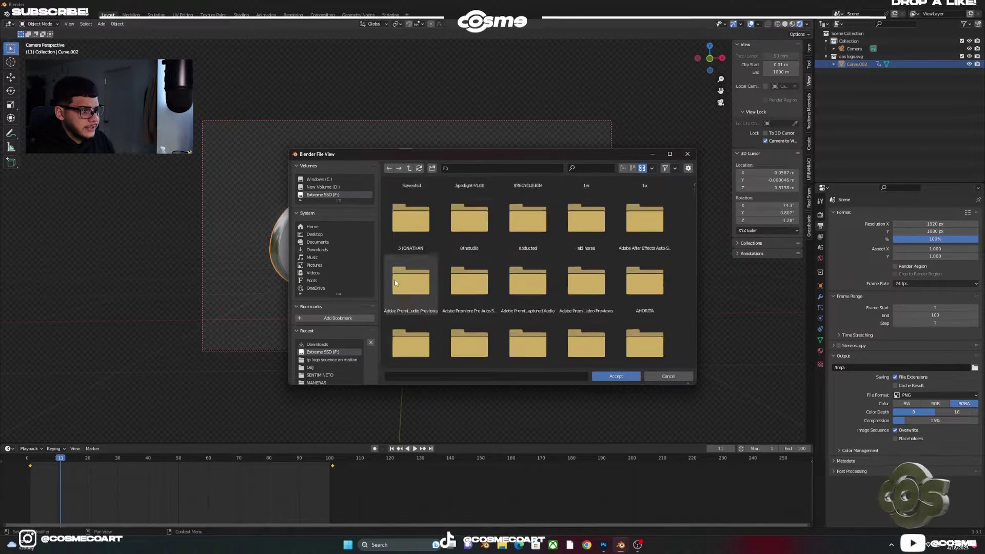
- Set the render output to the new "cos logo animjation transparent tutorial" folder with the file name "cos transpafrent animation tutorial"
double_click(645, 290)
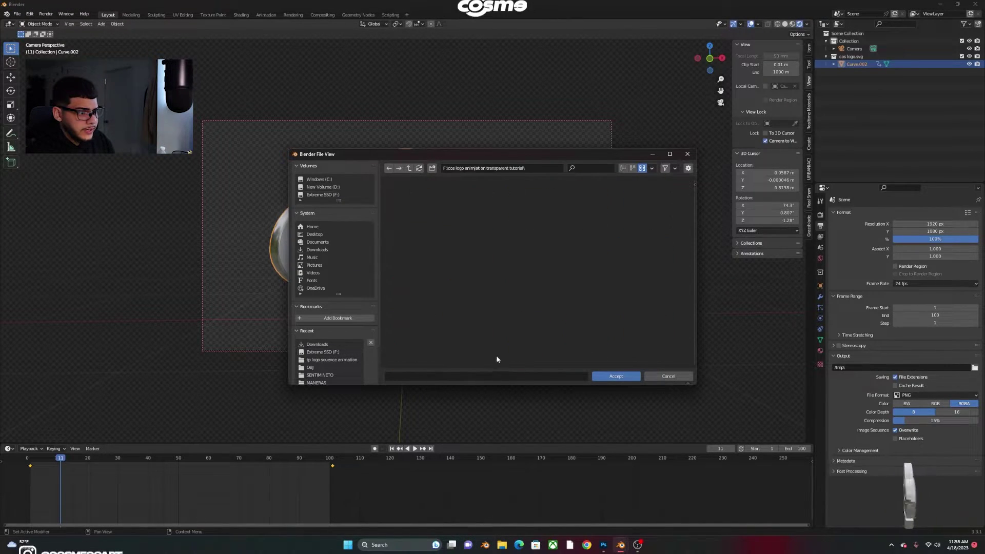
click(458, 377)
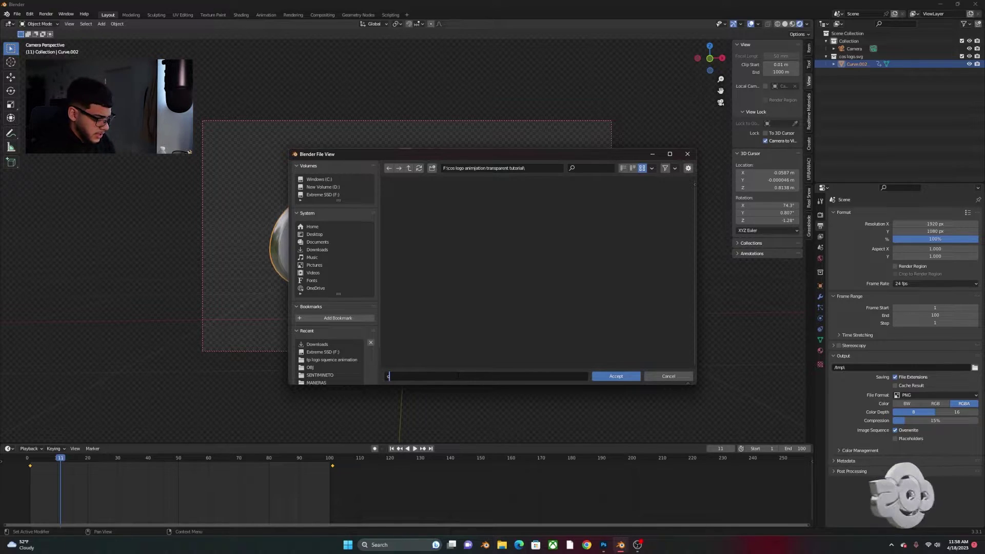
text(cos transpafr)
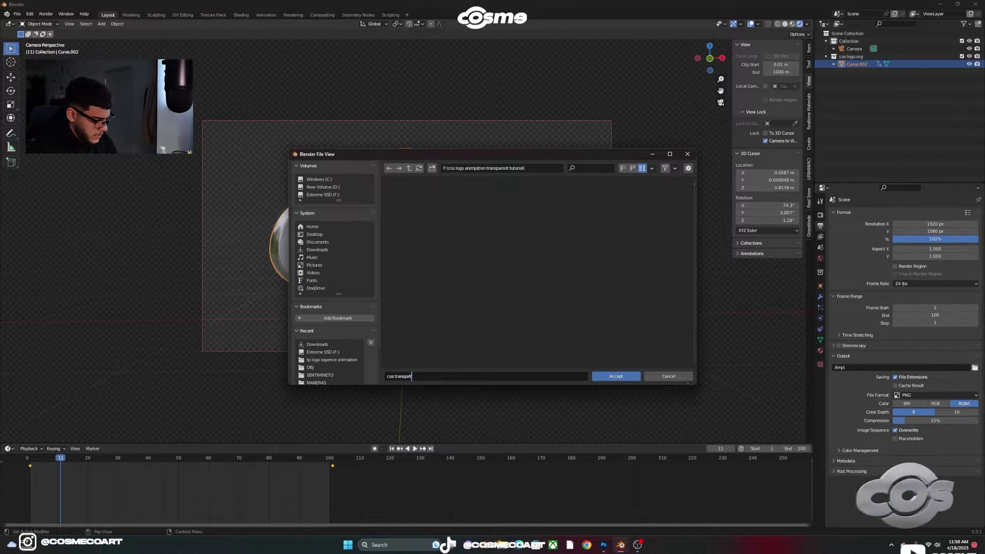
text(ent animation tutorial)
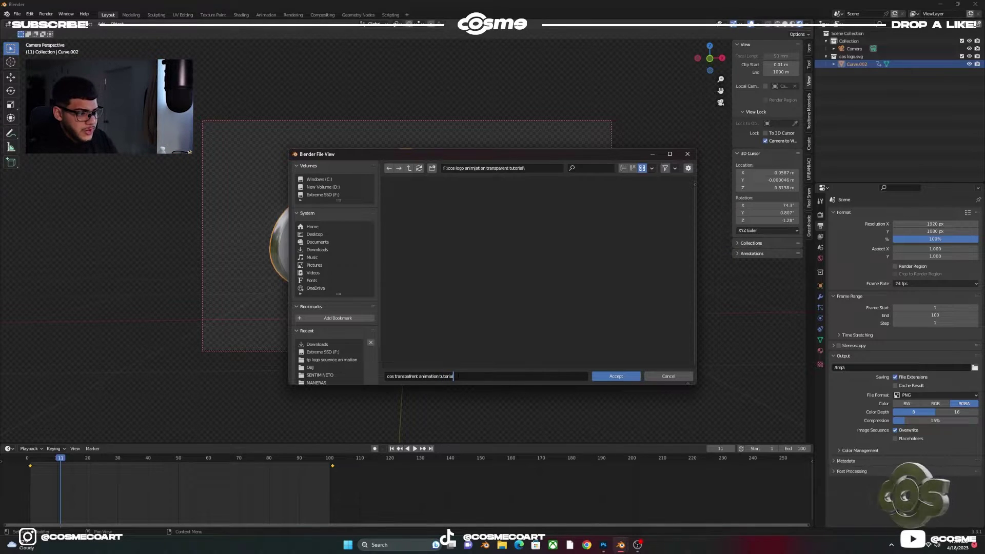
click(617, 377)
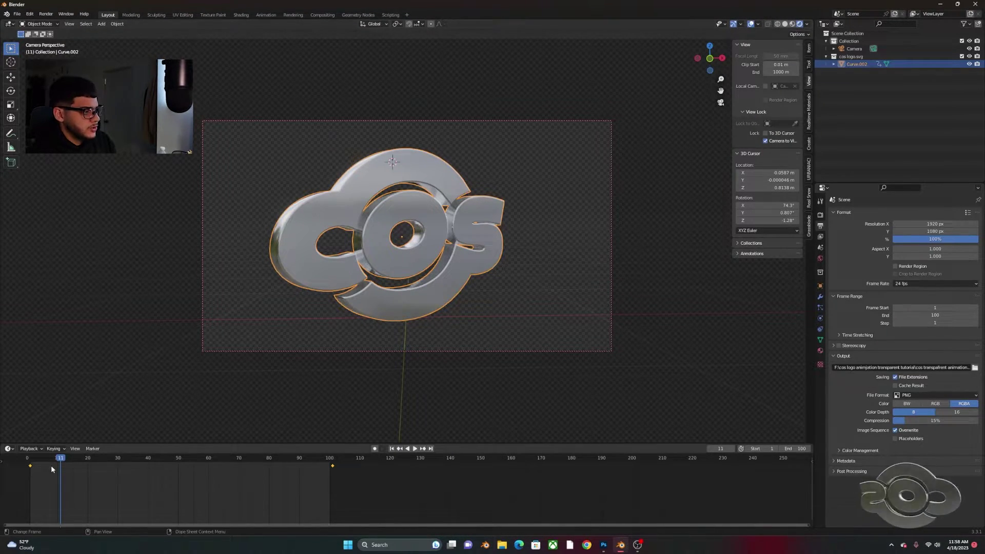
- Render the full logo animation as a PNG sequence
click(46, 13)
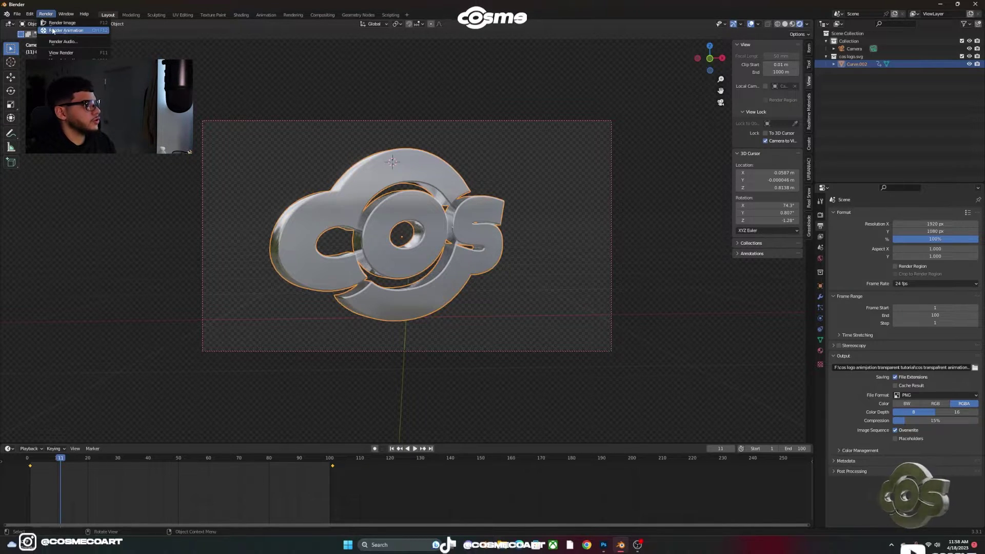
click(52, 29)
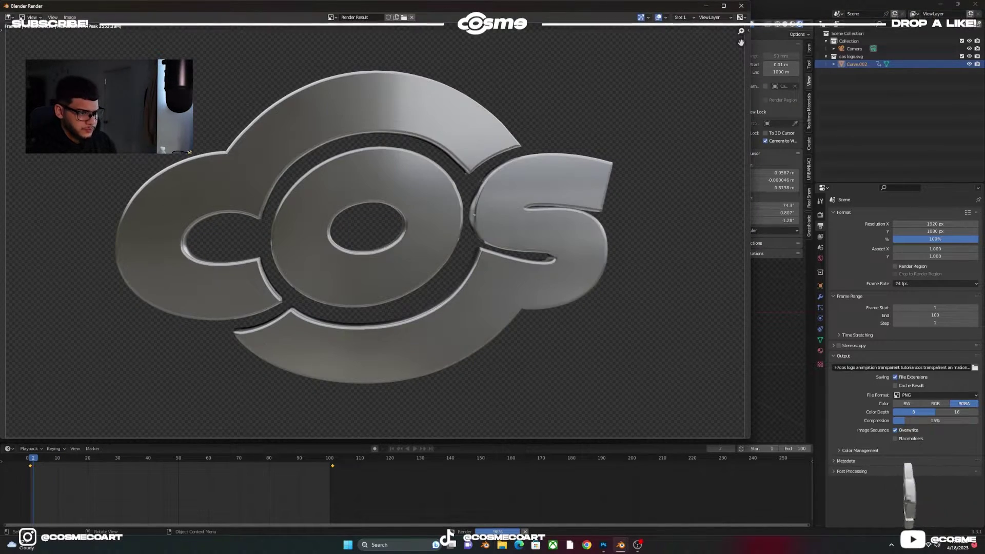
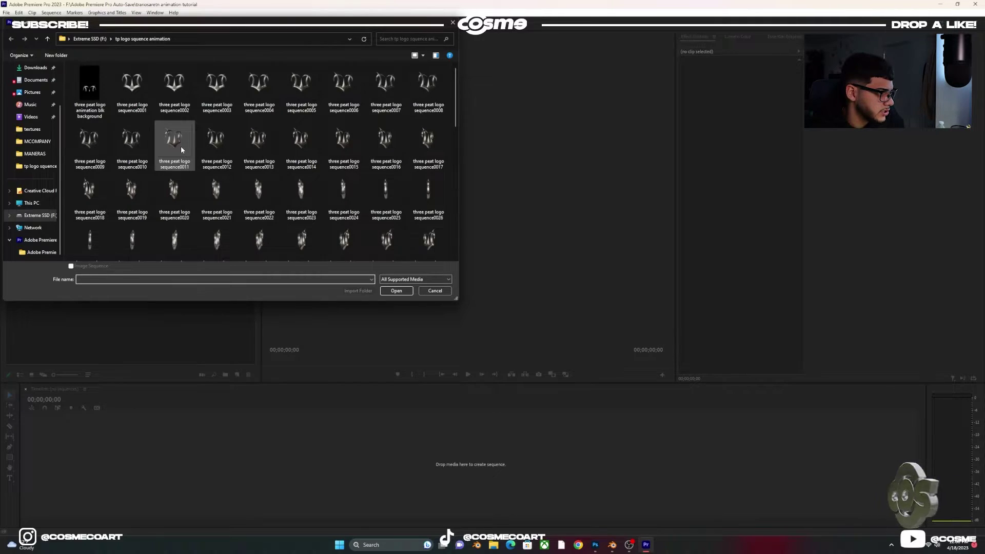
- Search the Extreme SSD (F:) for "cos" and open the "cos logo animjation transparent tutorial" folder for import
scroll(182, 149, down, 10)
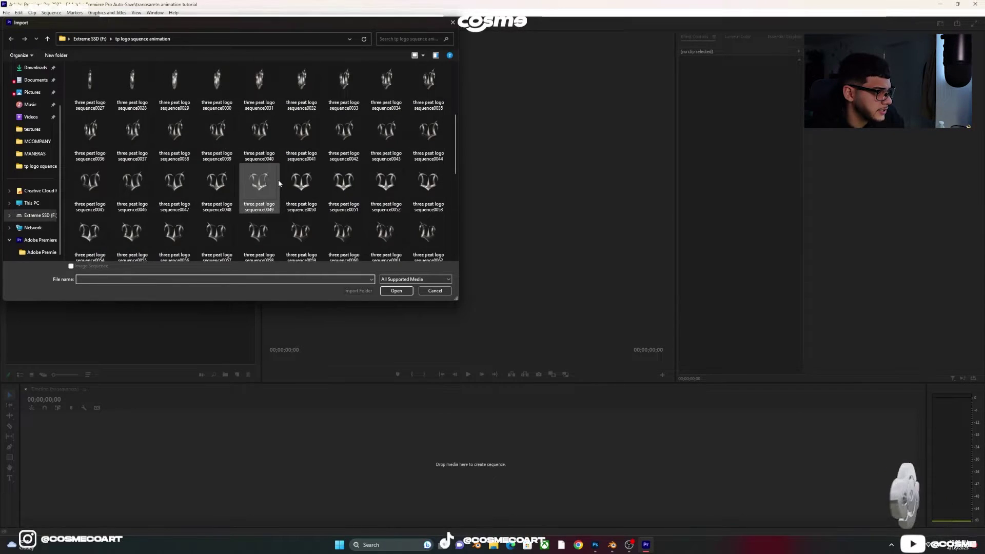
scroll(278, 180, up, 10)
scroll(123, 113, down, 10)
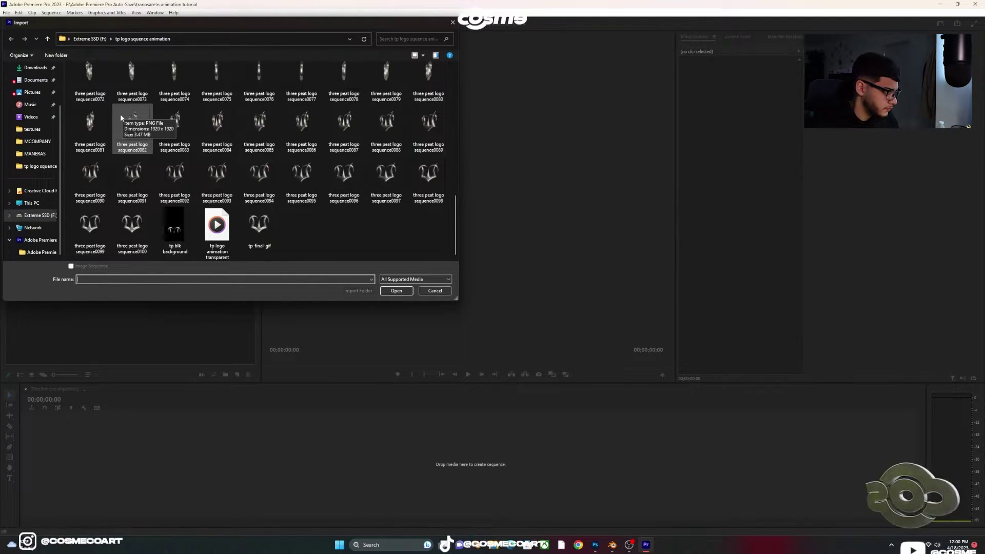
click(36, 190)
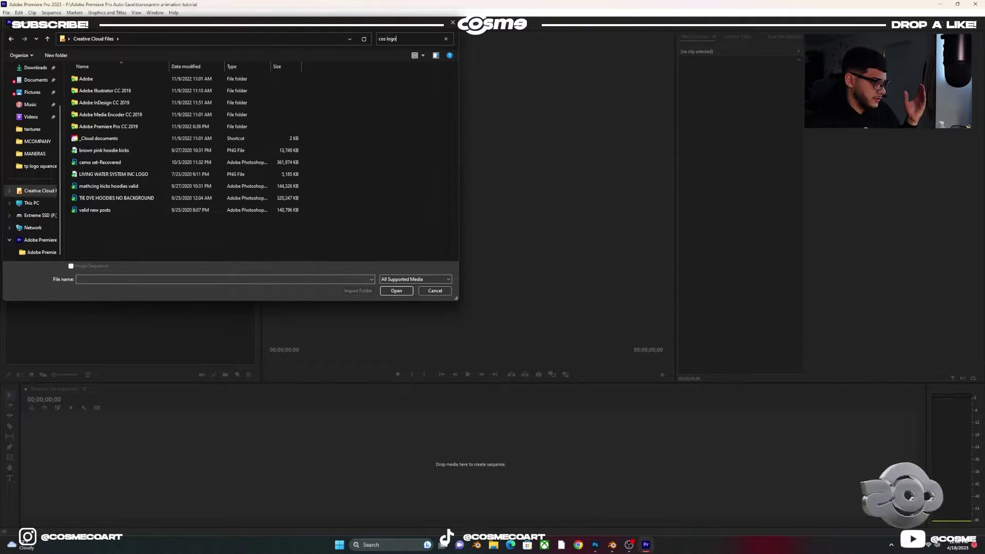
click(36, 215)
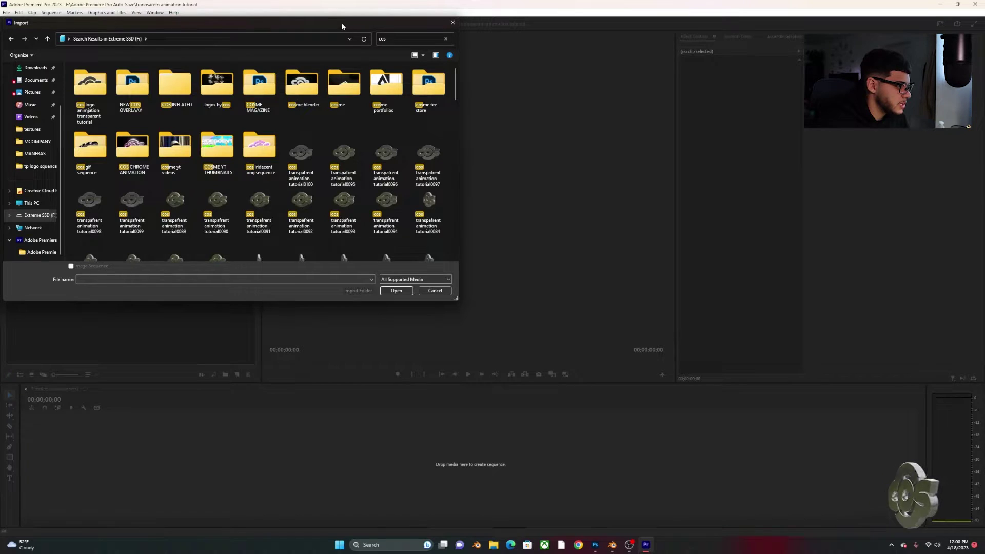
double_click(101, 84)
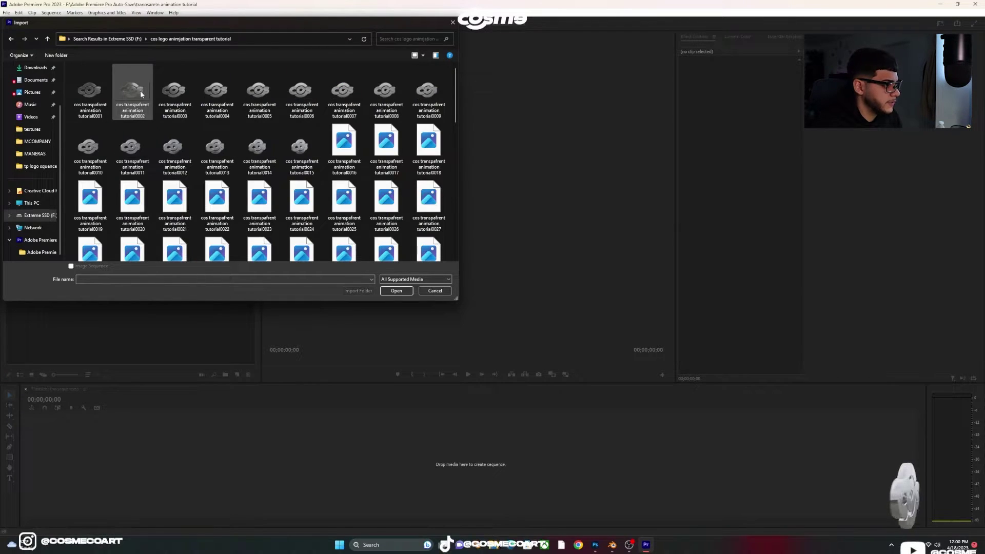
- Import all the rendered PNG frames, from "cos transpafrent animation tutorial0001" through "tutorial0100", into the project
scroll(131, 95, down, 10)
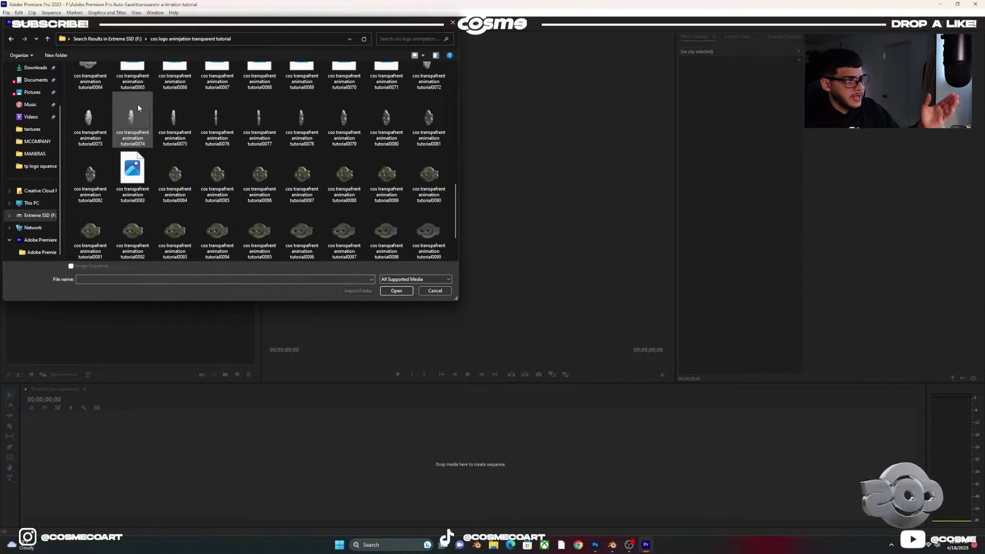
scroll(138, 113, up, 10)
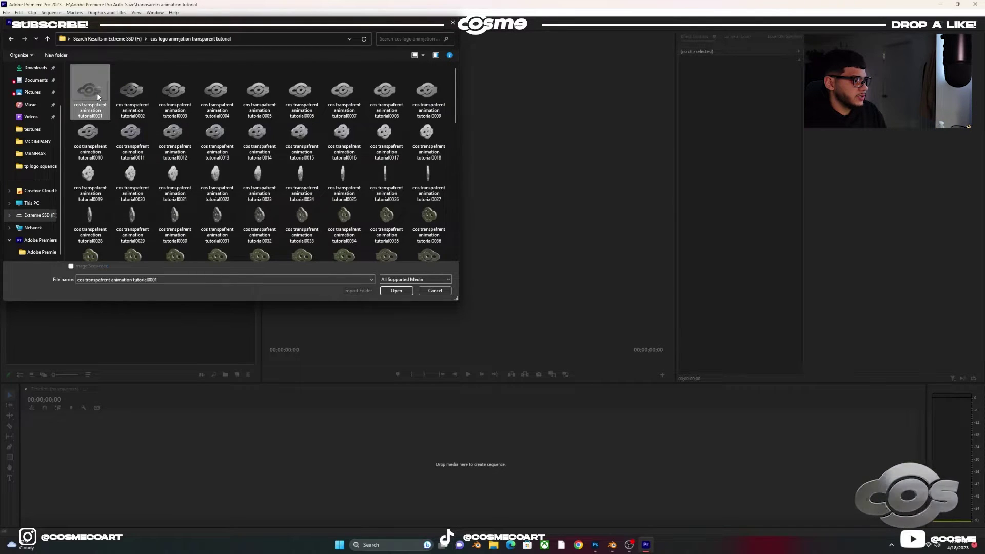
scroll(122, 137, down, 10)
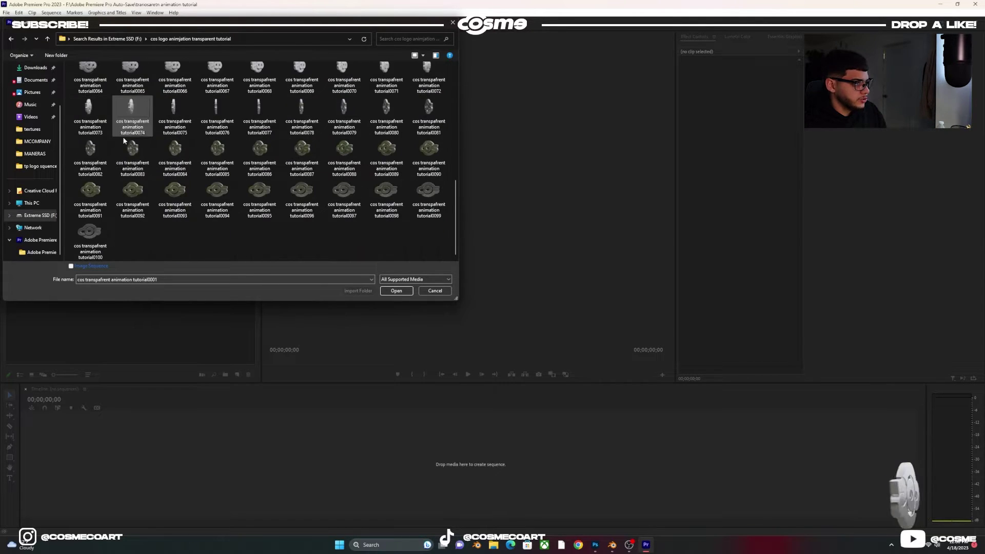
shift+click(89, 237)
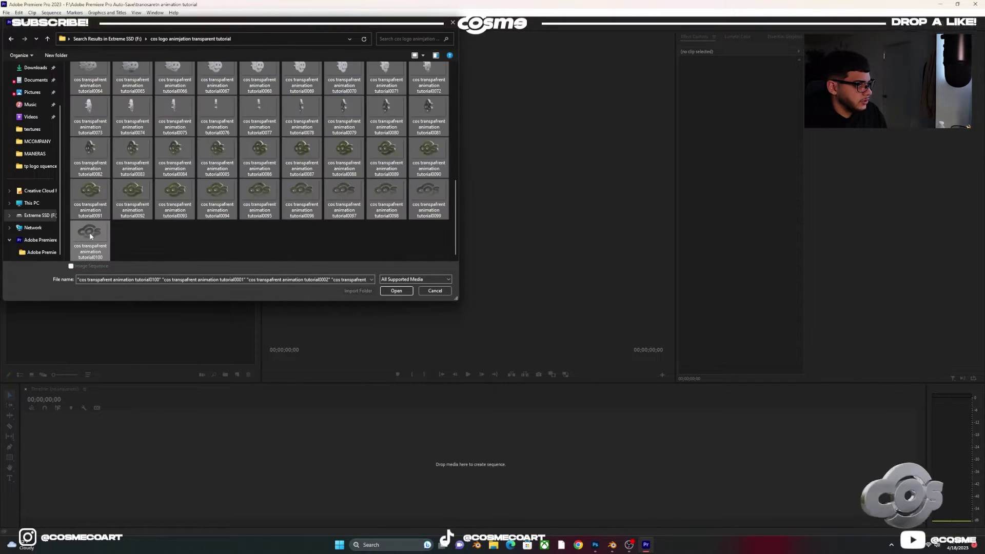
click(410, 295)
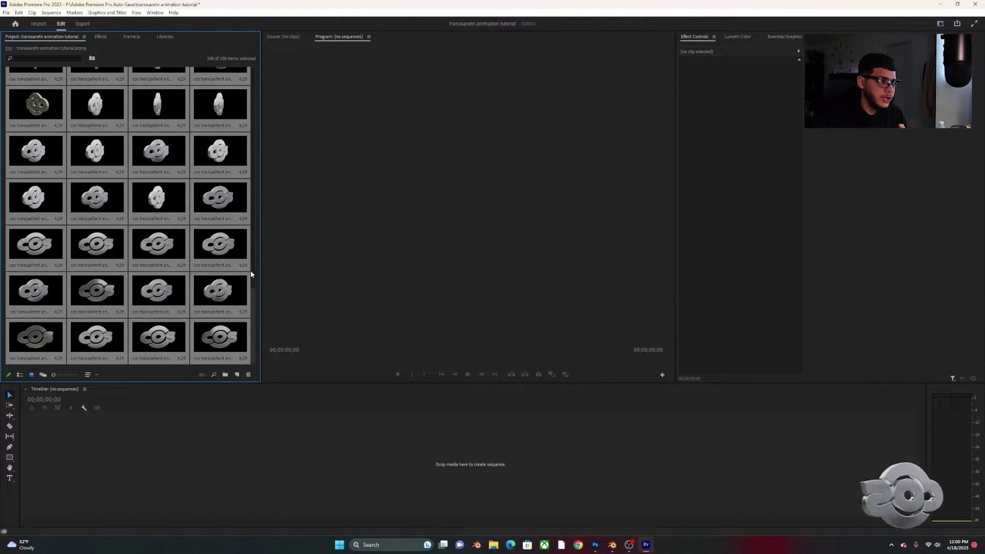
- List the imported frames sorted by name and place them all on the empty timeline as a new sequence
click(21, 376)
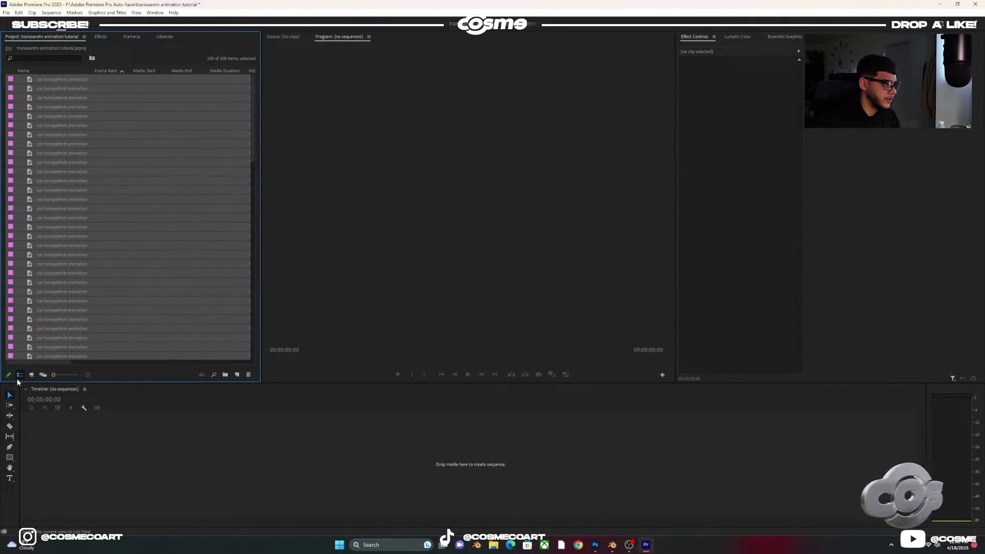
click(54, 70)
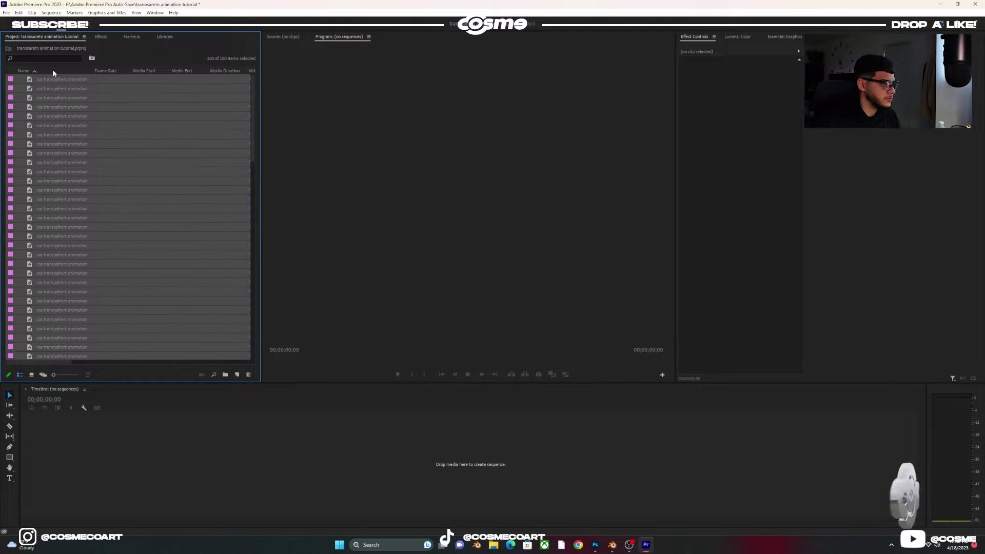
click(78, 97)
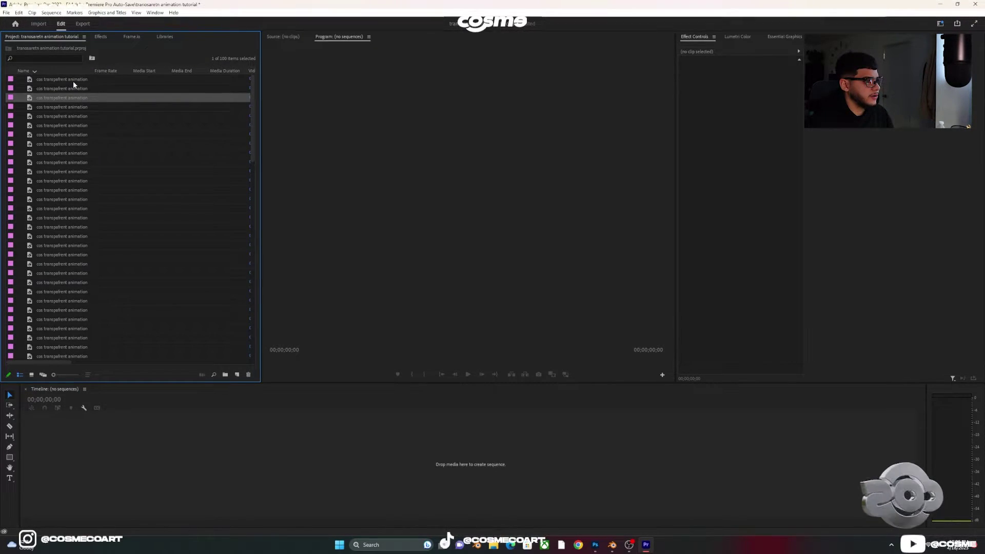
click(73, 81)
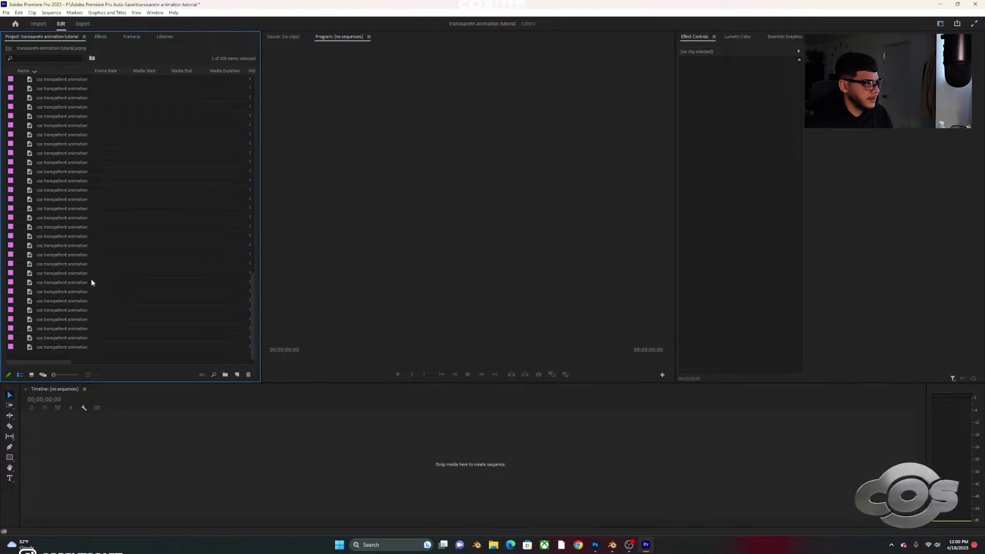
shift+click(70, 347)
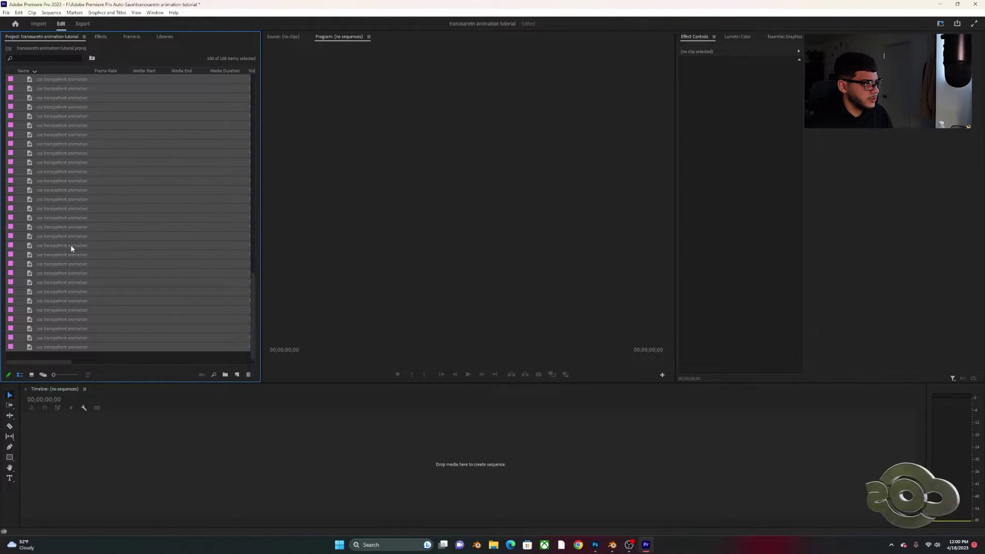
drag(187, 446, 206, 436)
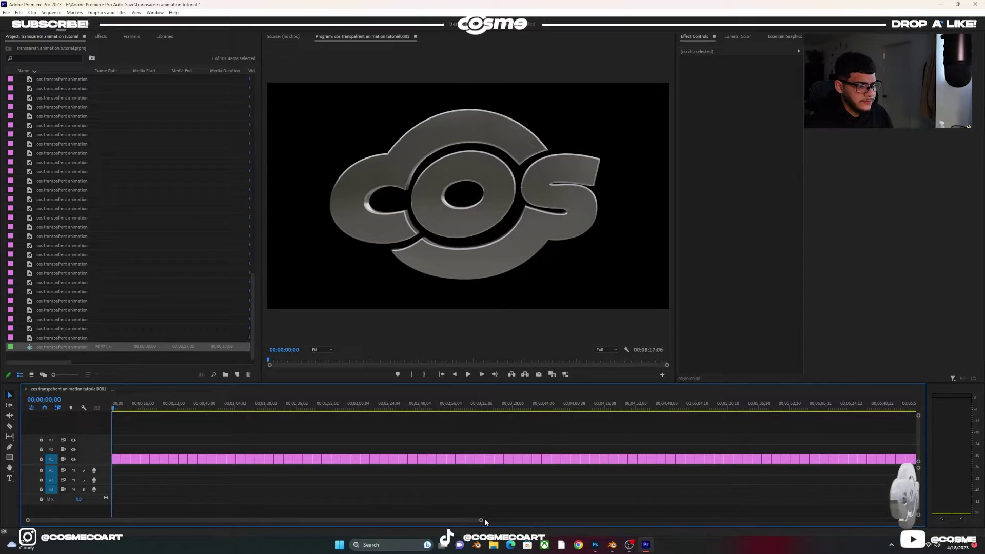
- Scrub through the full sequence and play it from the start to check the logo's spin speed
drag(480, 520, 757, 522)
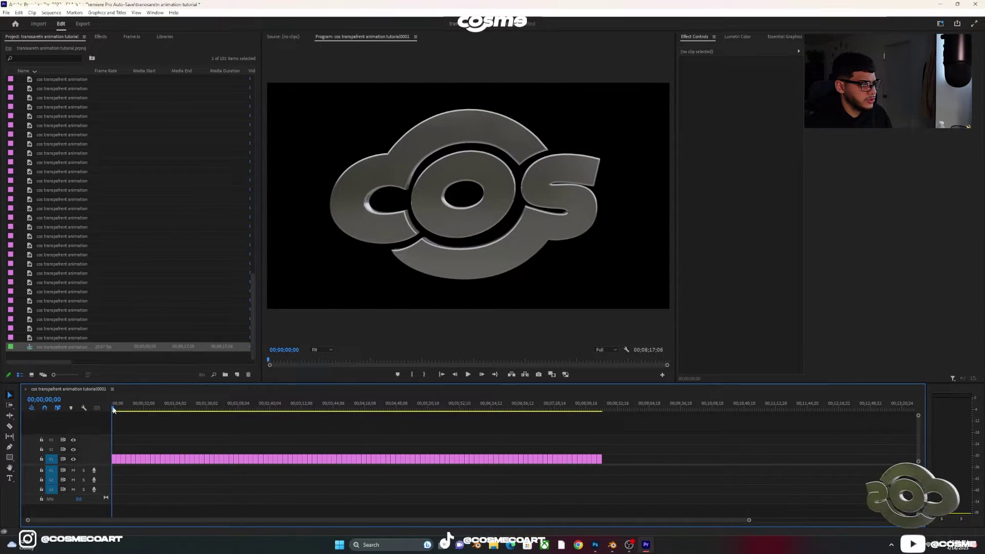
drag(114, 408, 257, 459)
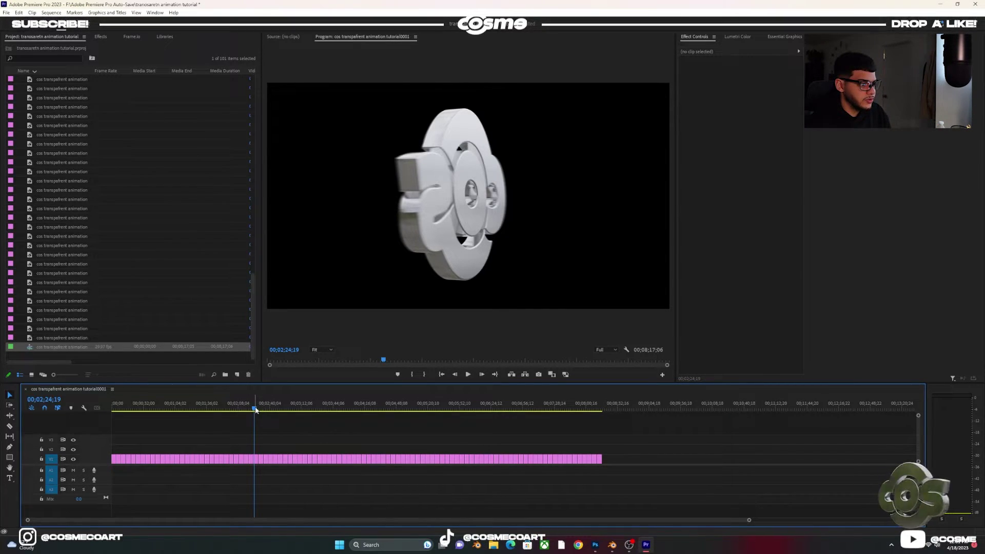
drag(255, 408, 112, 459)
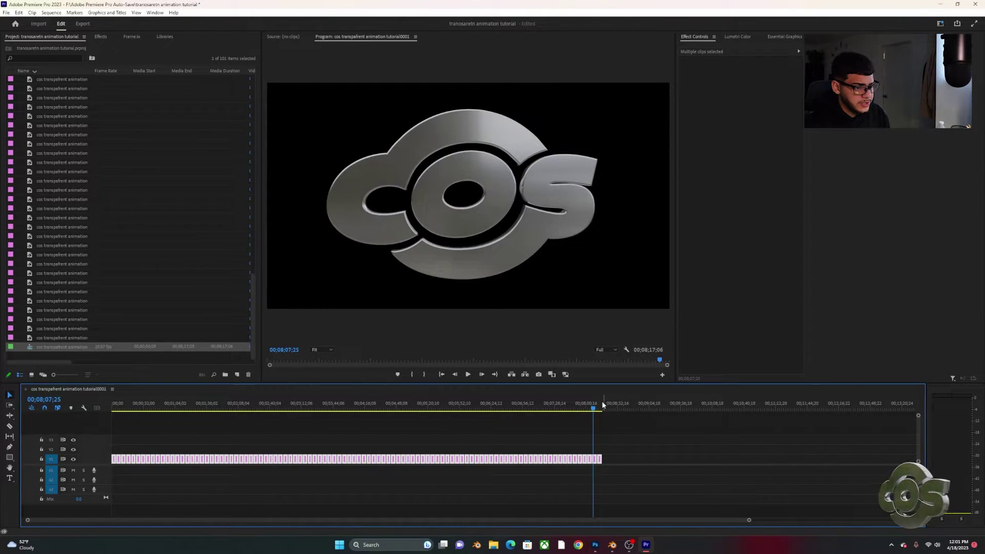
key(Home)
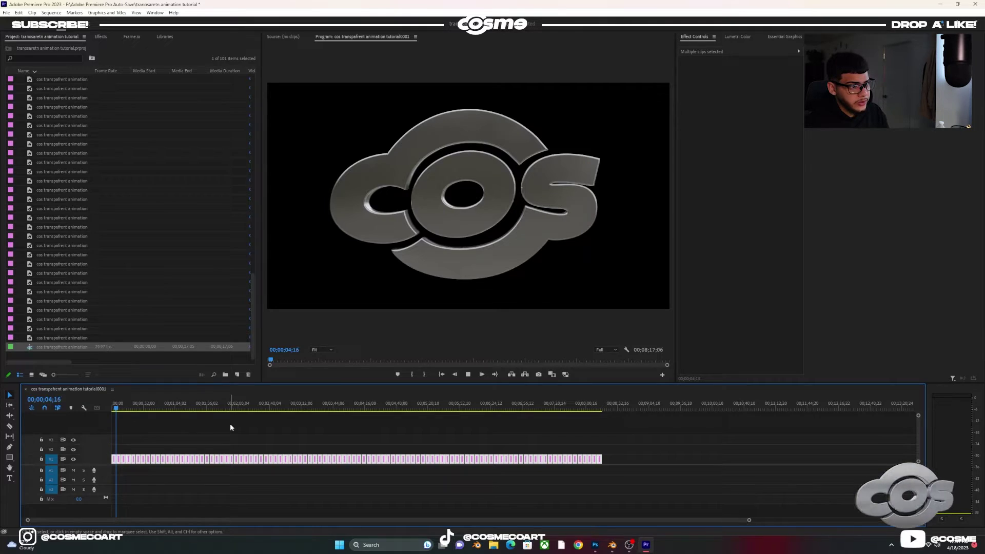
key(space)
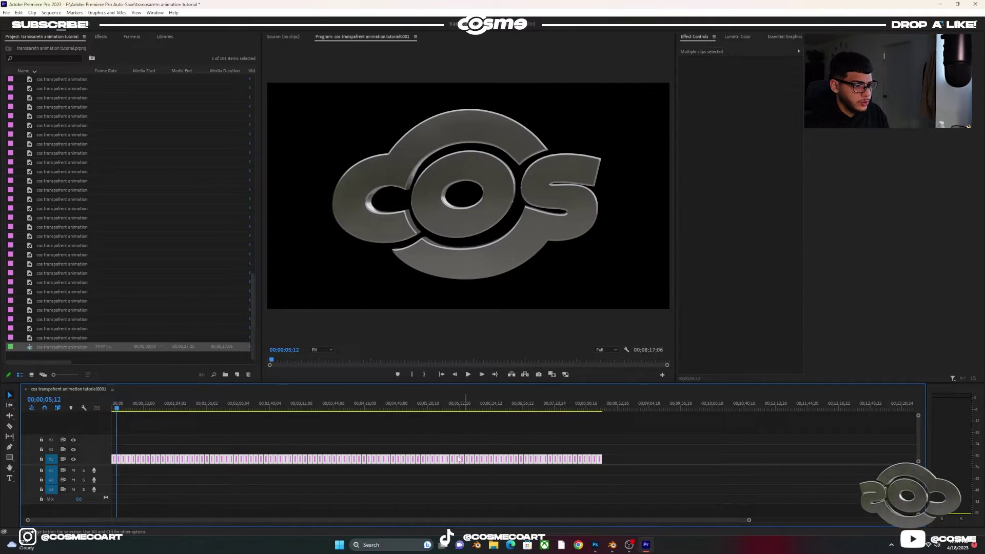
- Set the duration of all selected frame clips to 00;00;00;01 with Ripple Edit, Shifting Trailing Clips enabled
right_click(424, 462)
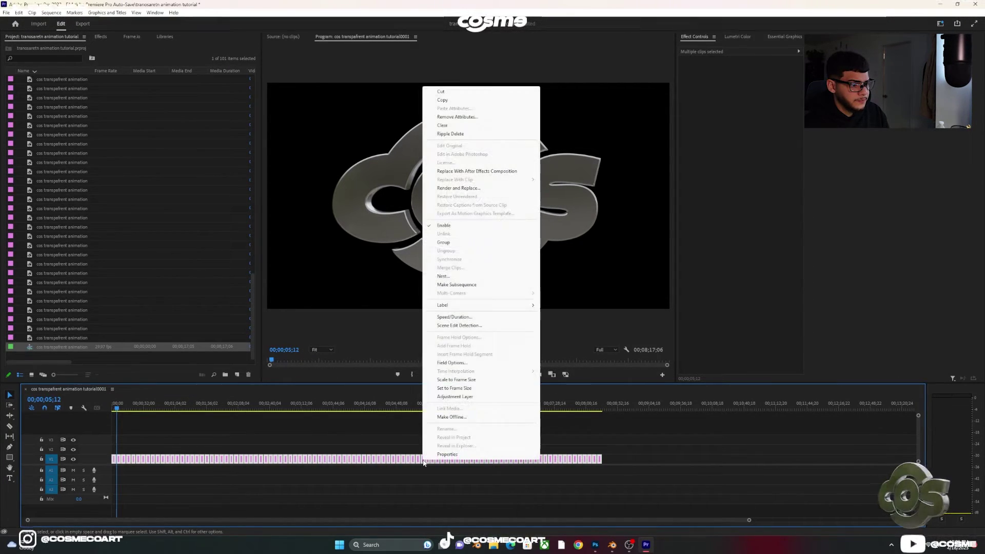
click(458, 319)
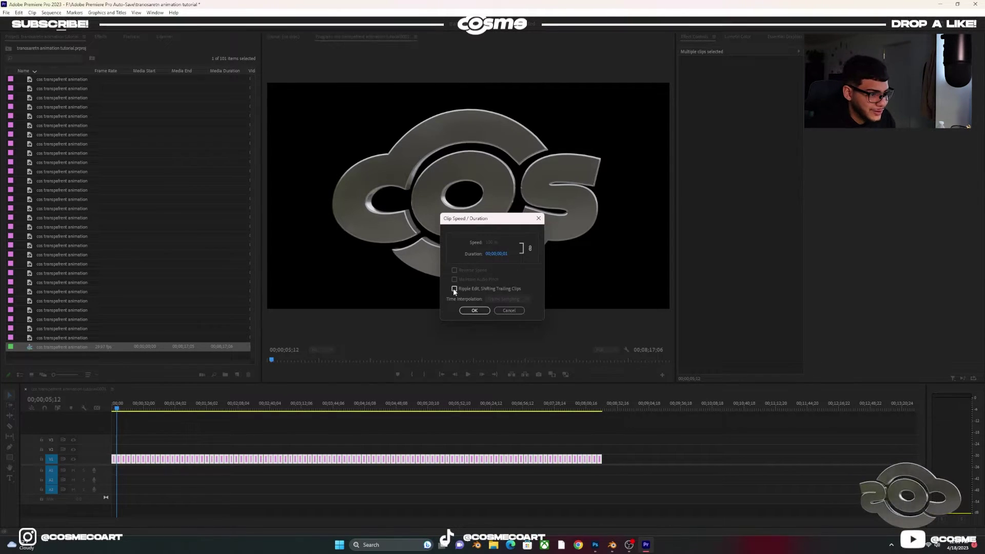
click(454, 289)
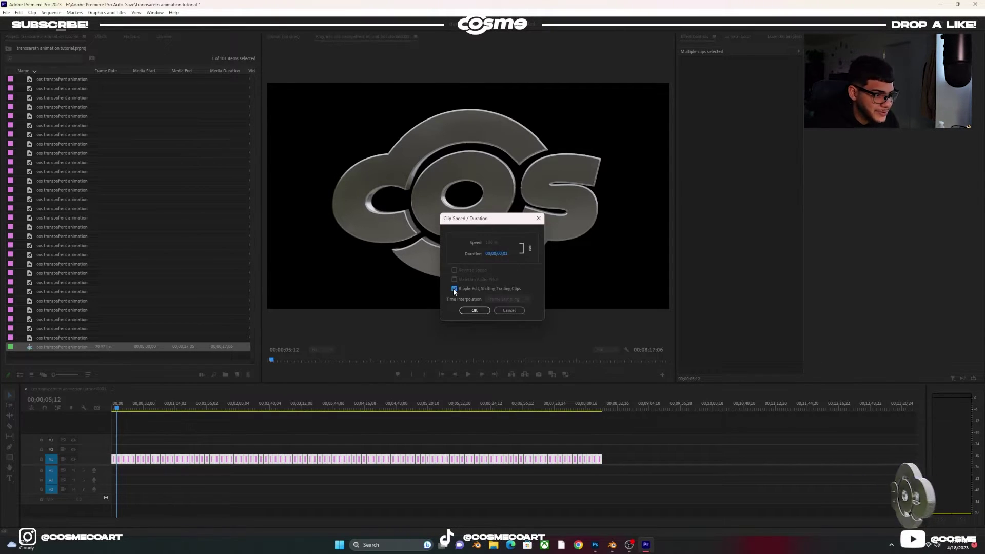
click(472, 311)
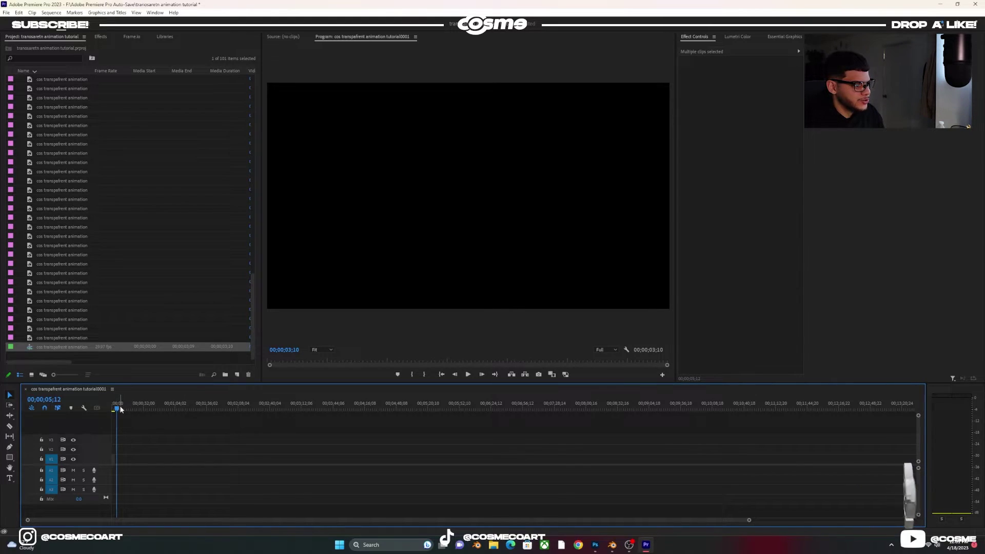
- Play the shortened sequence from the beginning to check the logo's spin
drag(120, 409, 112, 409)
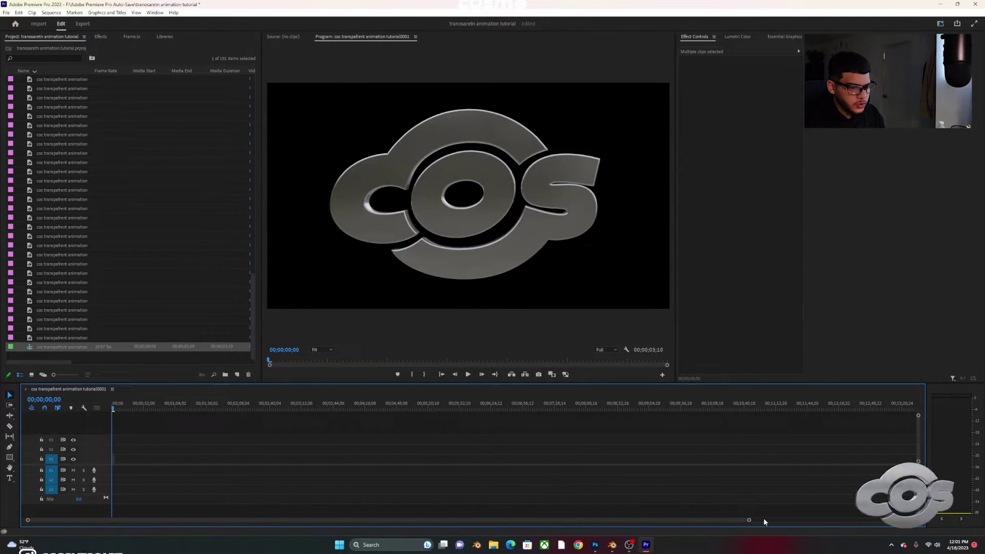
drag(750, 521, 123, 521)
key(=)
key(=)
key(=)
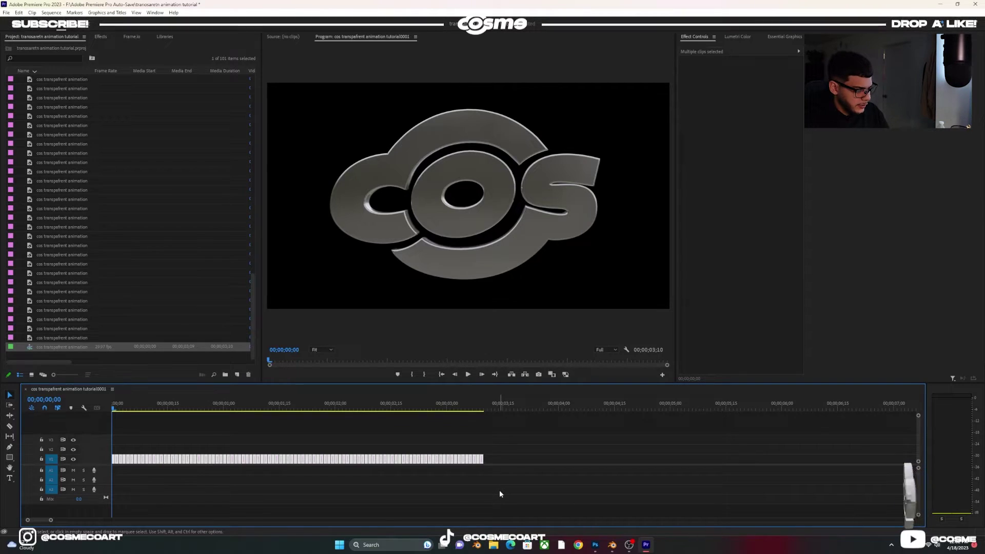
key(space)
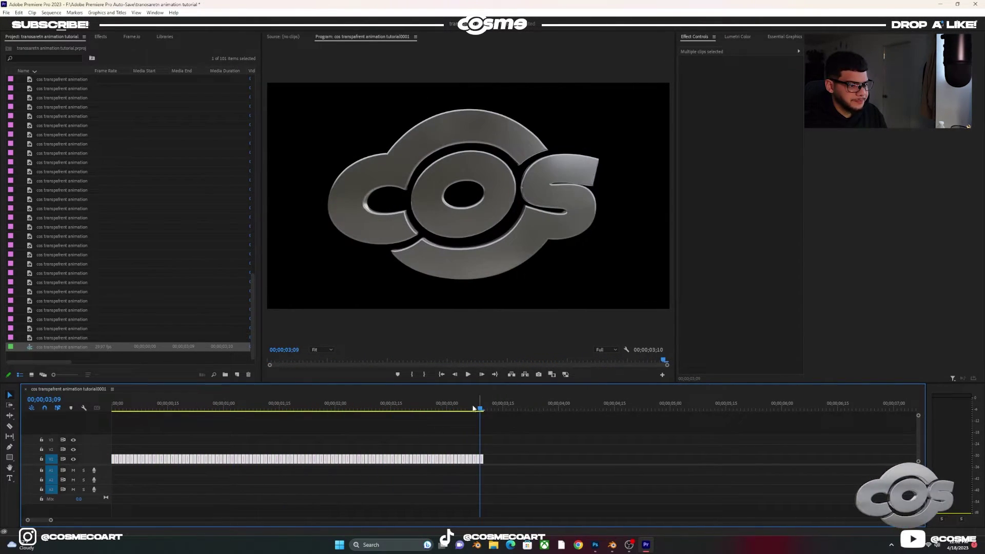
- Nest all frame clips into a sequence named "cos logo animation" and return the playhead to the start
drag(510, 434, 153, 464)
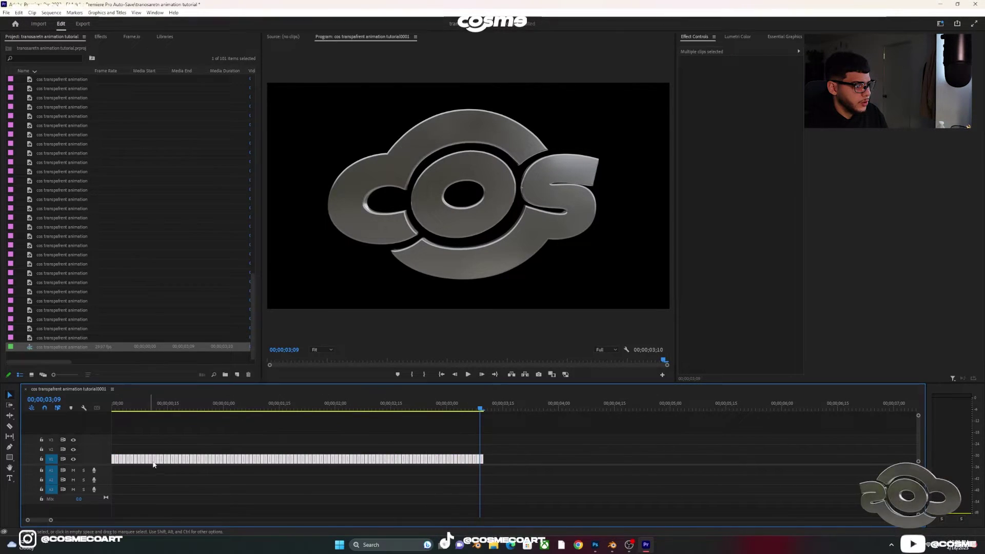
right_click(157, 463)
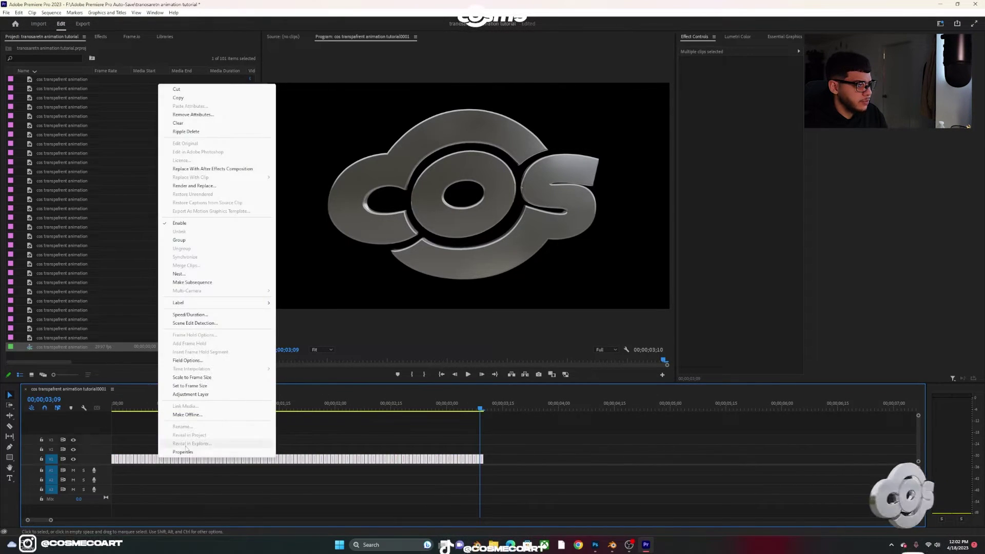
click(196, 275)
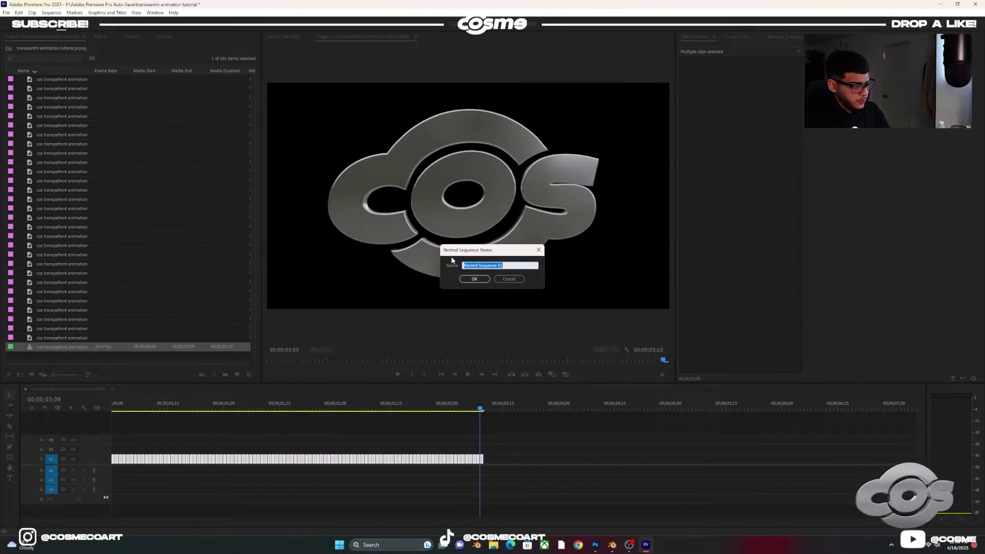
text(cos)
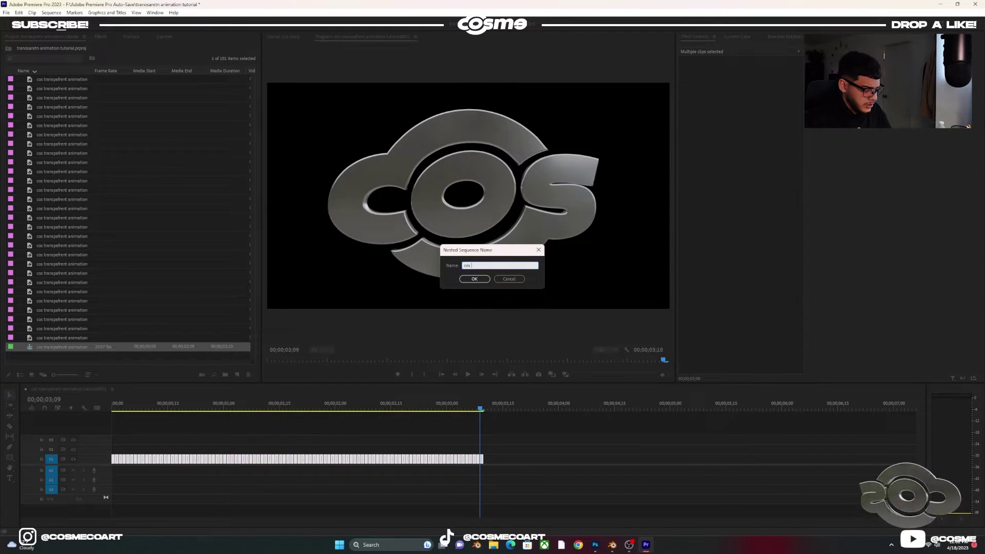
text( logo anima)
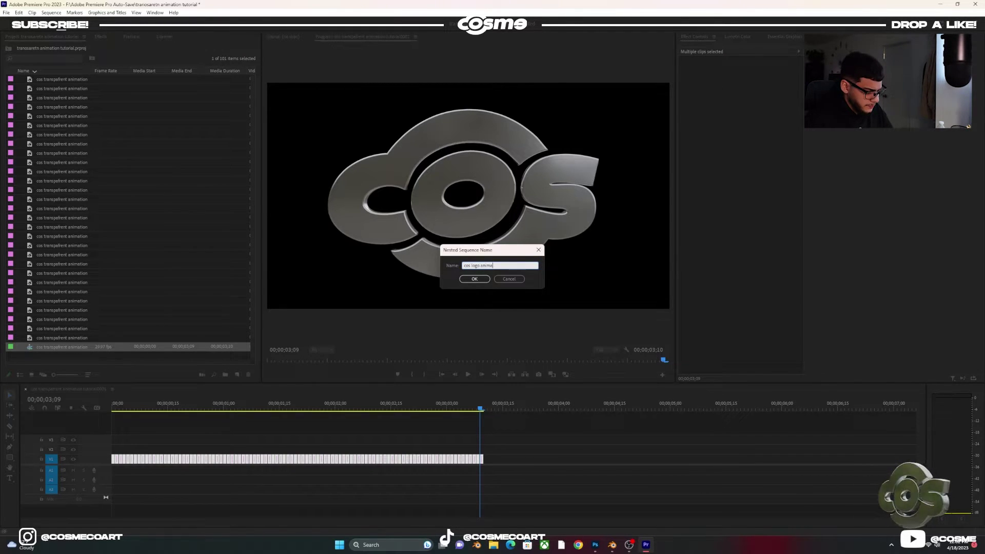
text(tion)
key(Return)
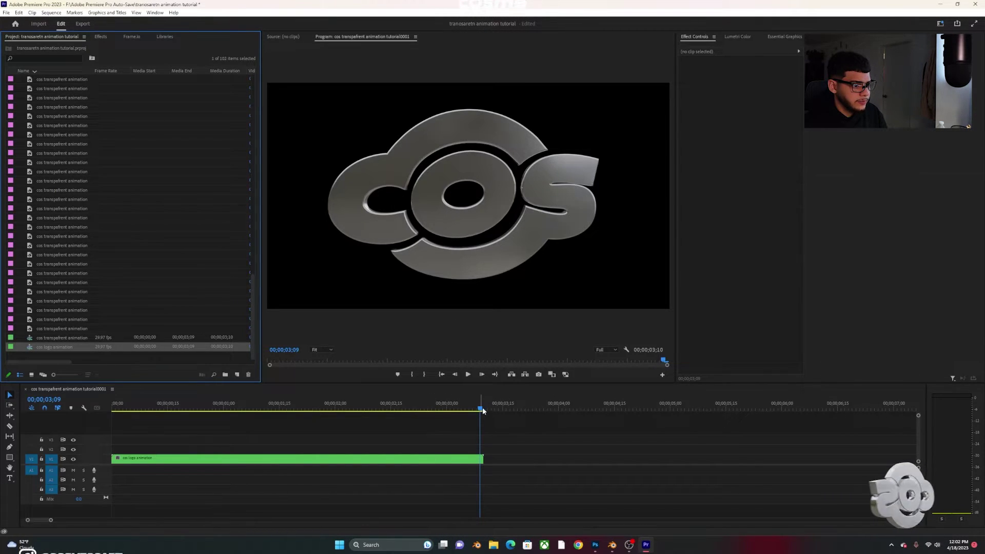
drag(483, 410, 111, 441)
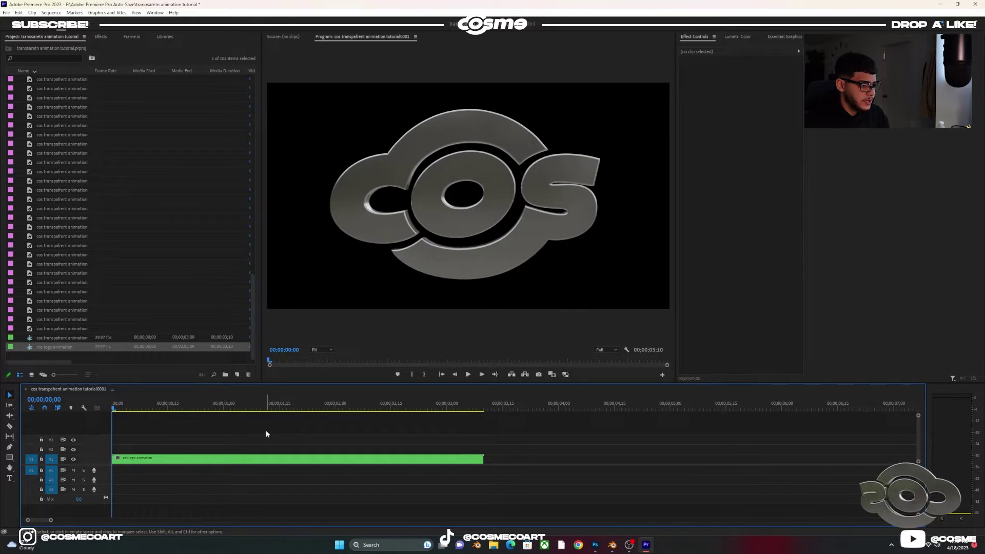
- Open the export settings for the nested logo clip and set the format to QuickTime
drag(481, 428, 197, 467)
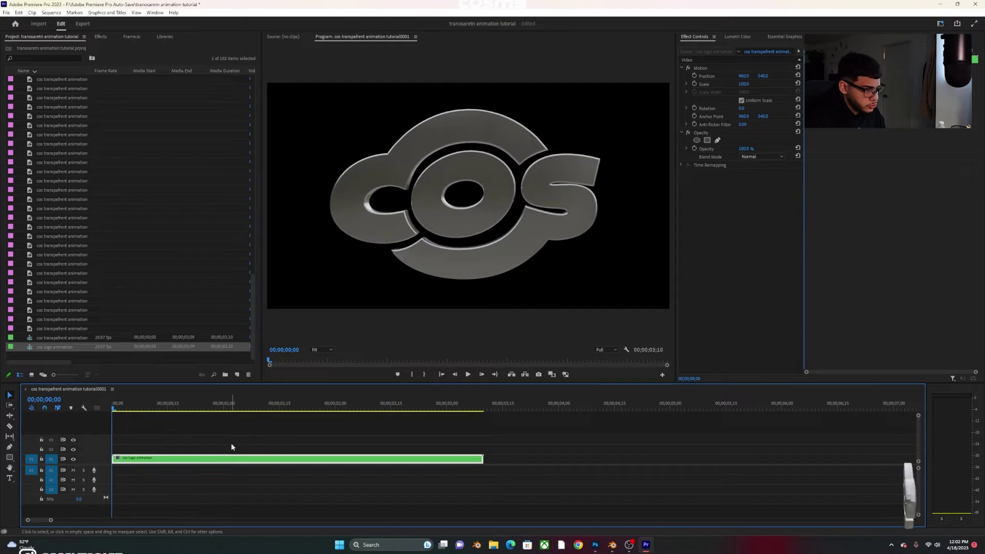
key(ctrl+m)
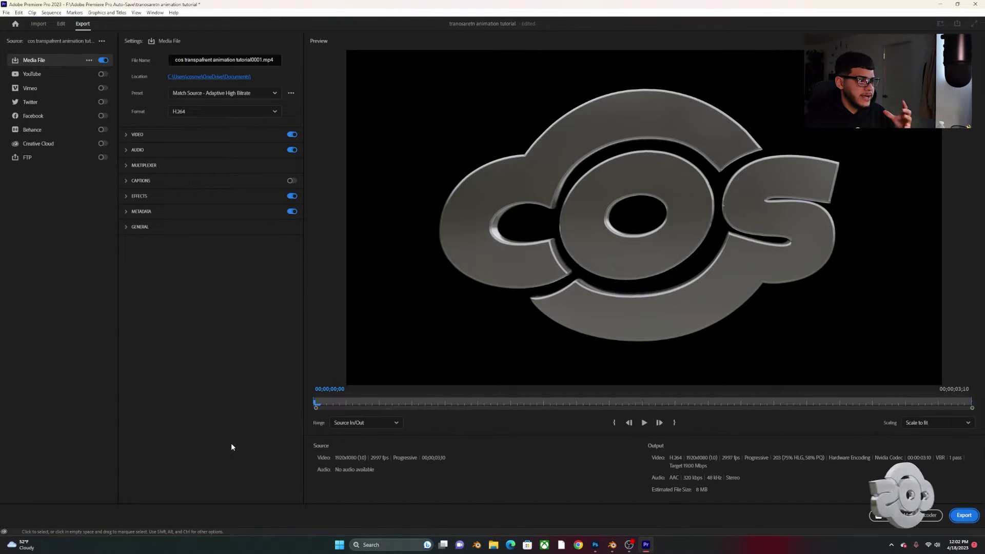
click(190, 113)
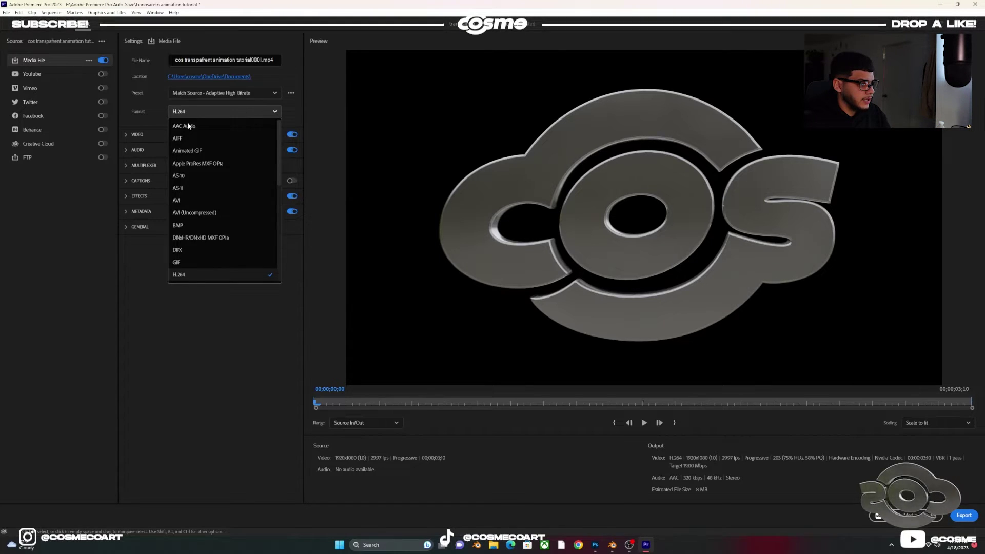
scroll(228, 203, down, 6)
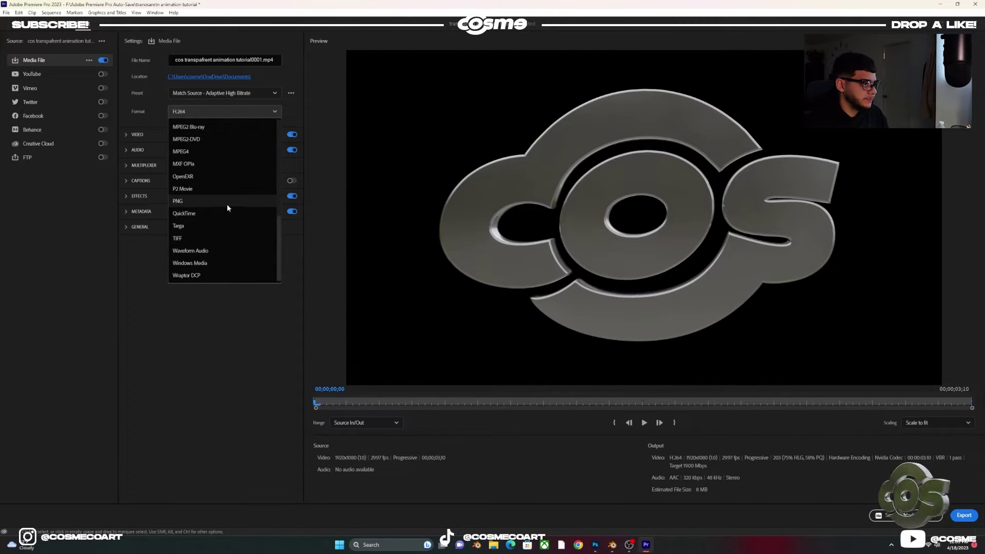
click(208, 214)
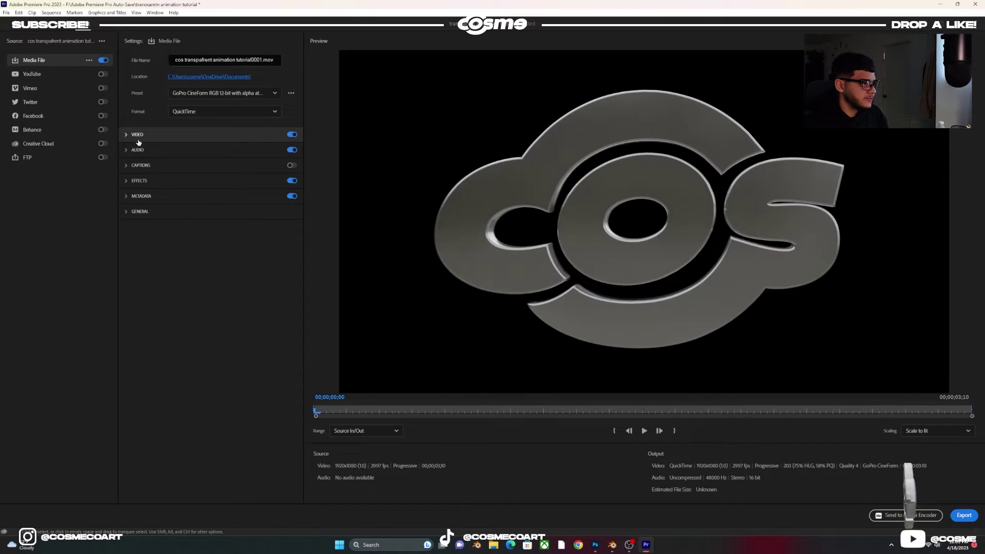
- Expand the full video export settings and choose RGBA 12-bpc + alpha as the depth
click(137, 136)
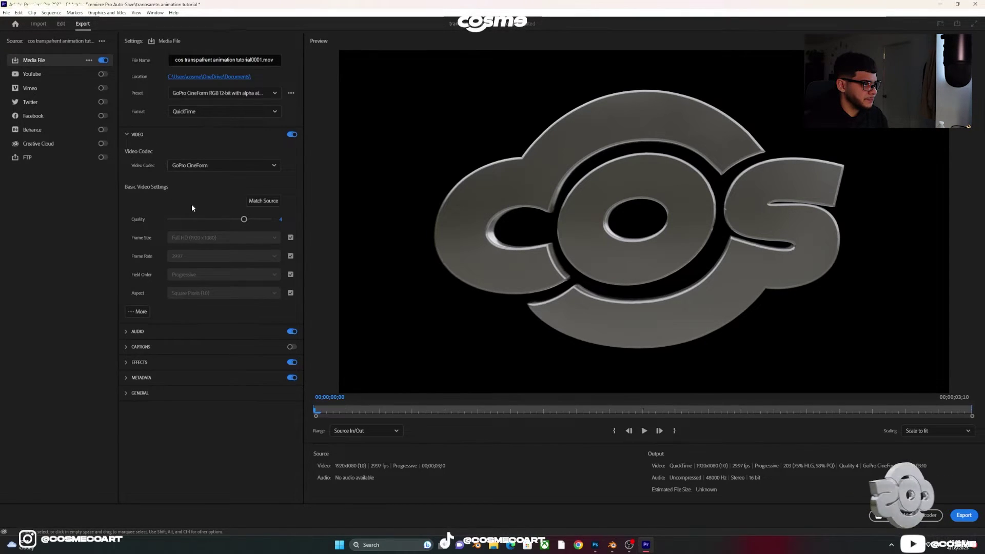
click(137, 311)
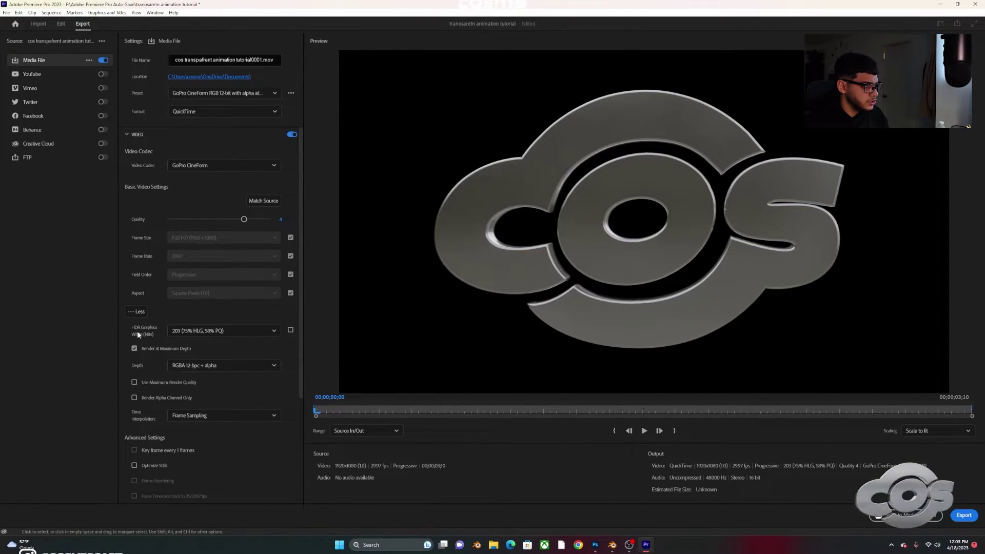
click(215, 365)
click(220, 368)
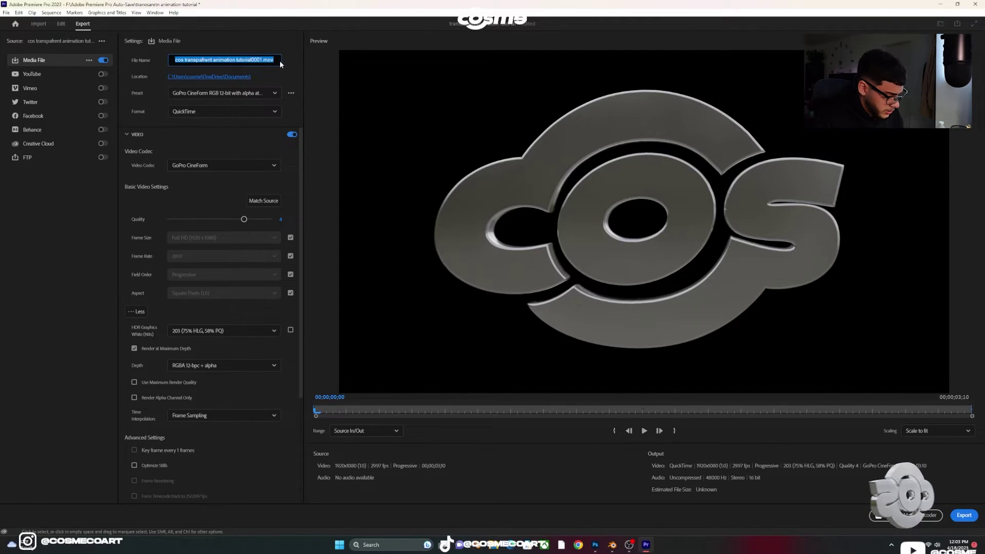
- Name the output "cos logo transparent animaytion", save it to the root of the Extreme SSD (F:) drive, and export it
text(cos logo)
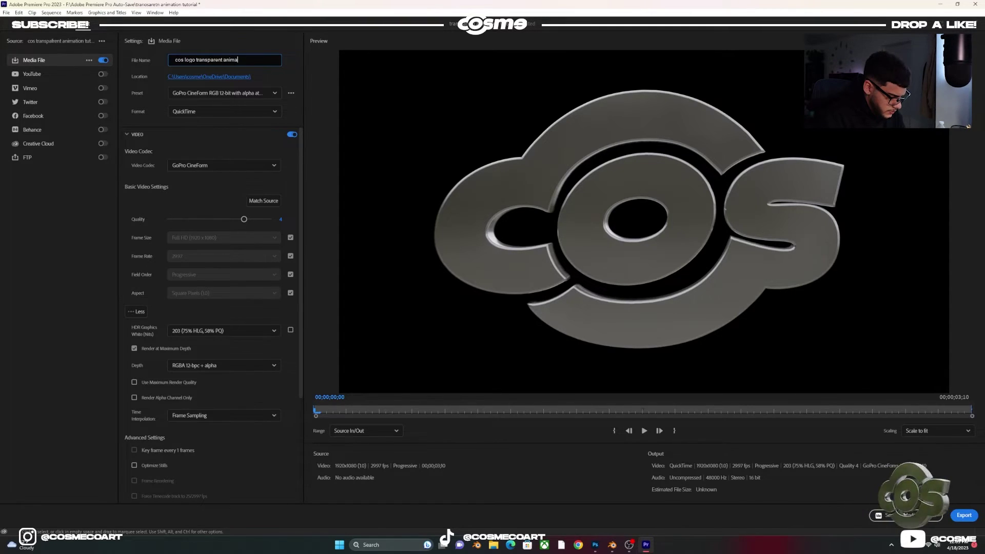
text(transparent animaytion)
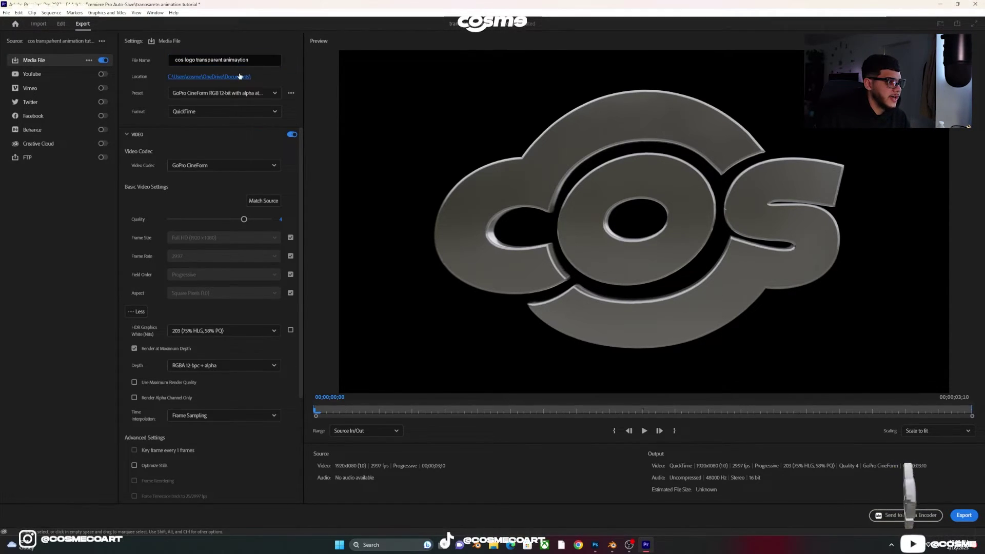
click(214, 77)
scroll(38, 216, down, 2)
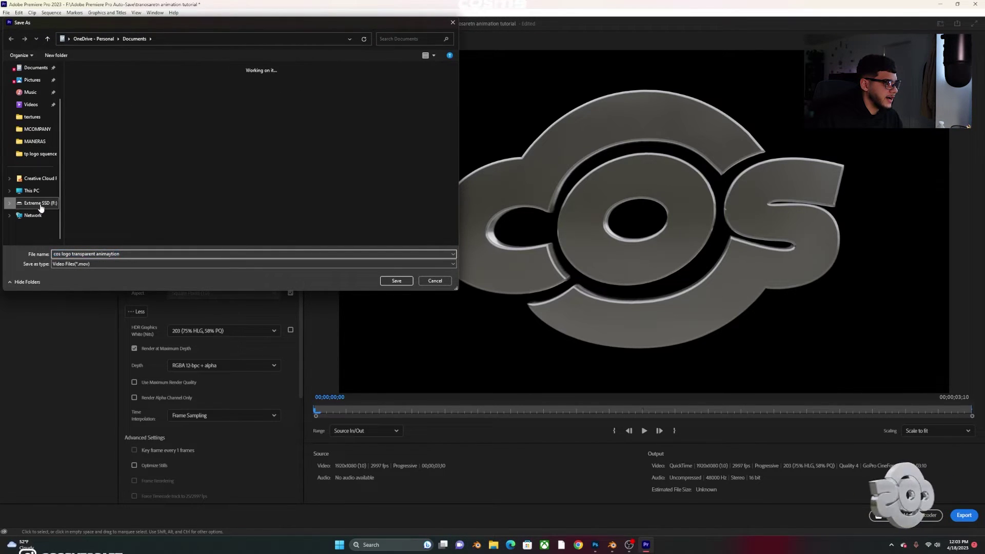
click(40, 205)
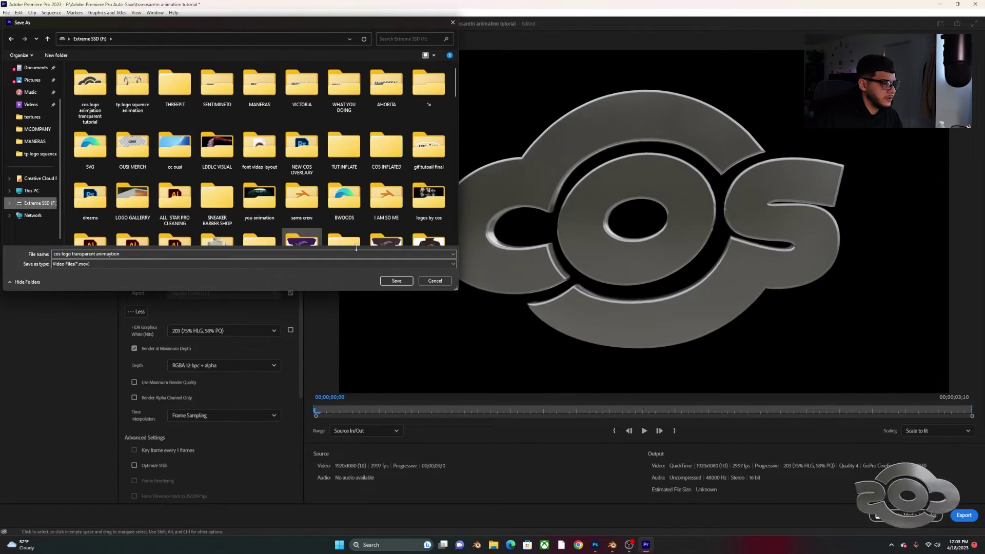
click(404, 284)
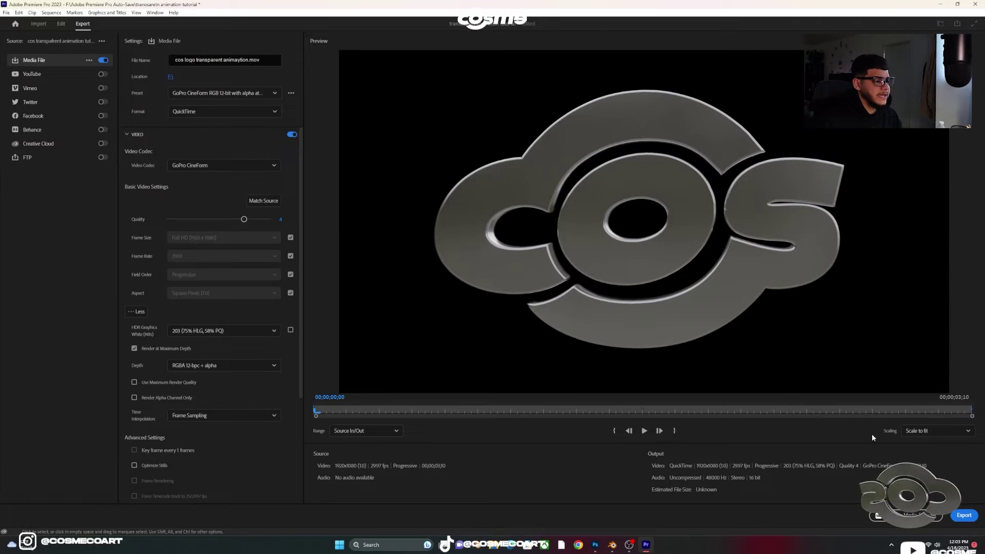
click(969, 519)
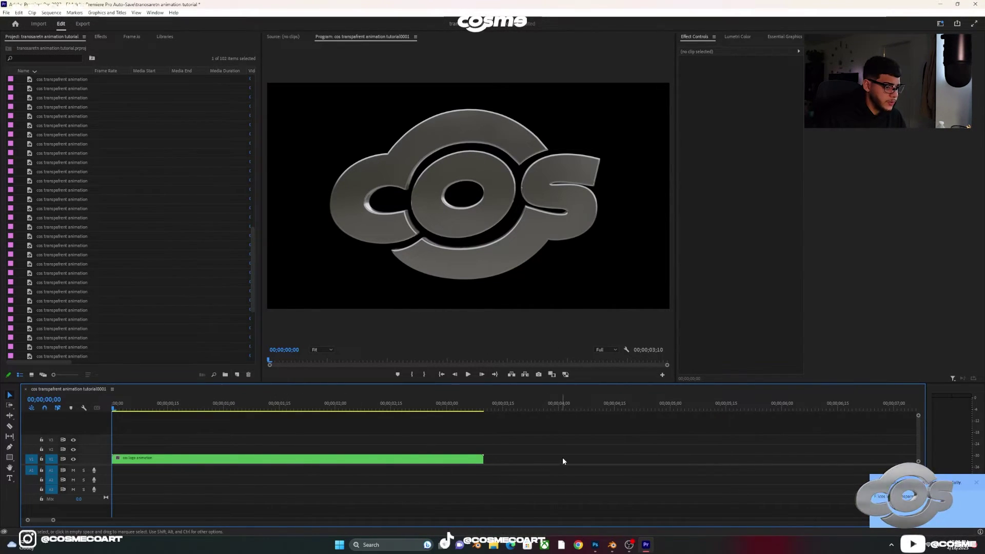
- Open the recent RTJU project and place the cover PNG on track V1 at the start of Sequence 01
click(189, 223)
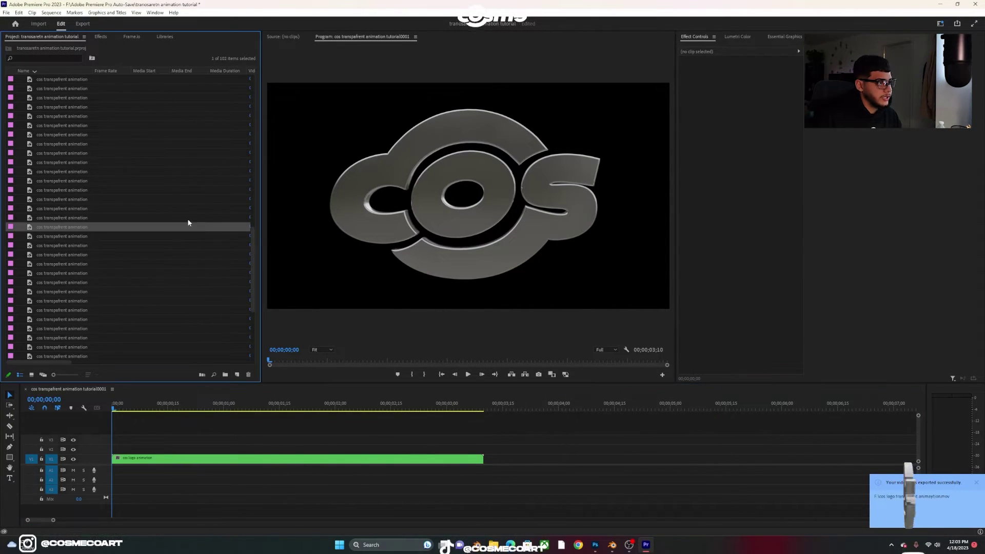
click(15, 23)
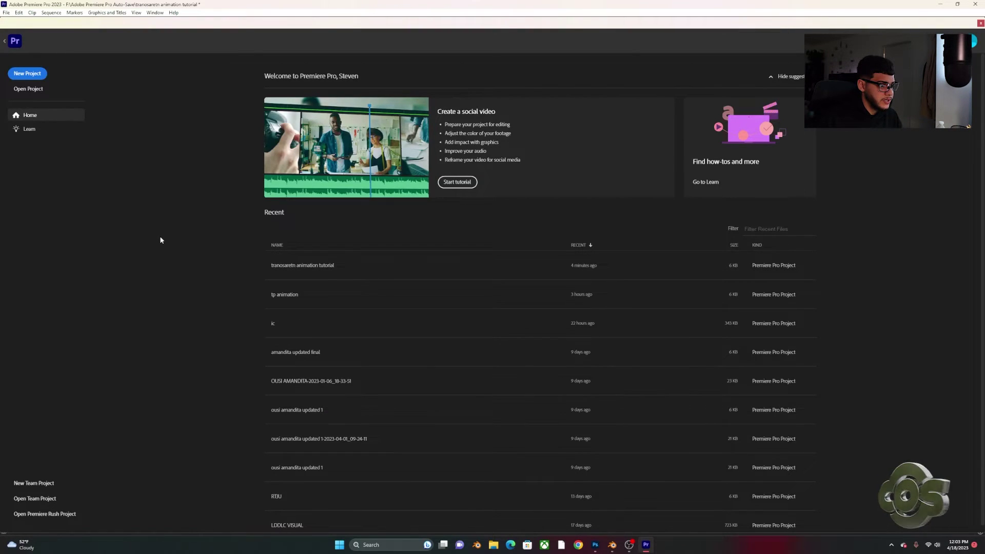
click(287, 496)
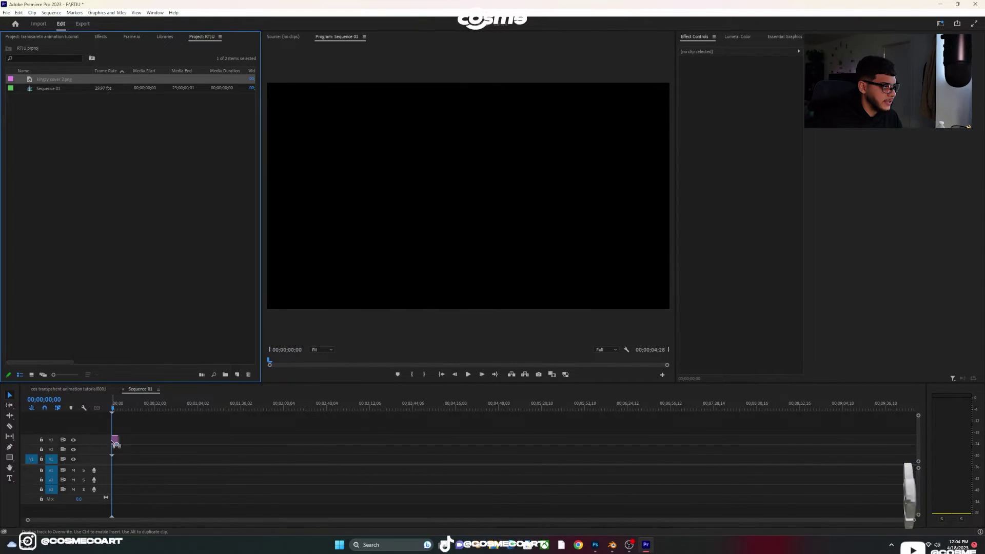
drag(115, 459, 115, 459)
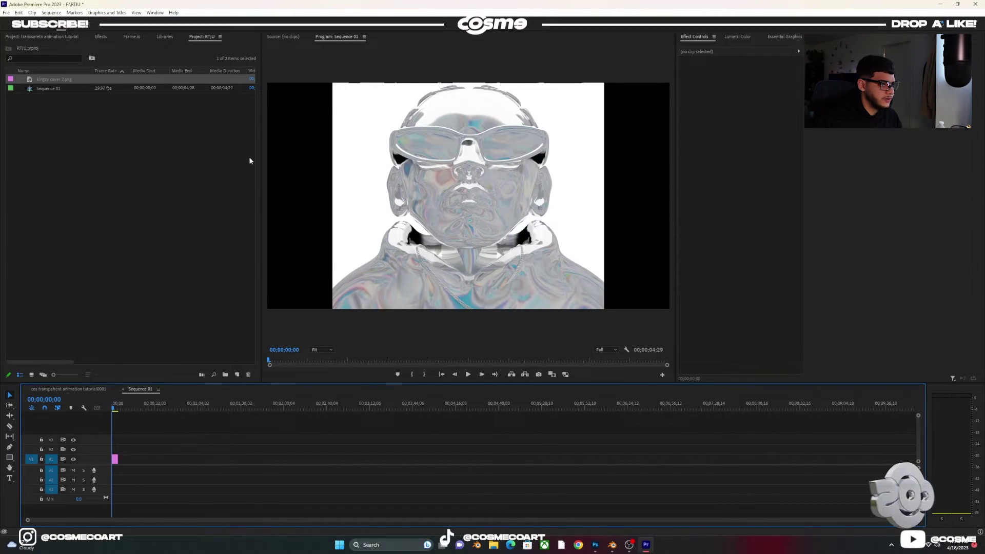
- Search the Extreme SSD (F:) drive for "cos logo" and import the "cos logo transparent animaytion" MOV file into the project
right_click(54, 117)
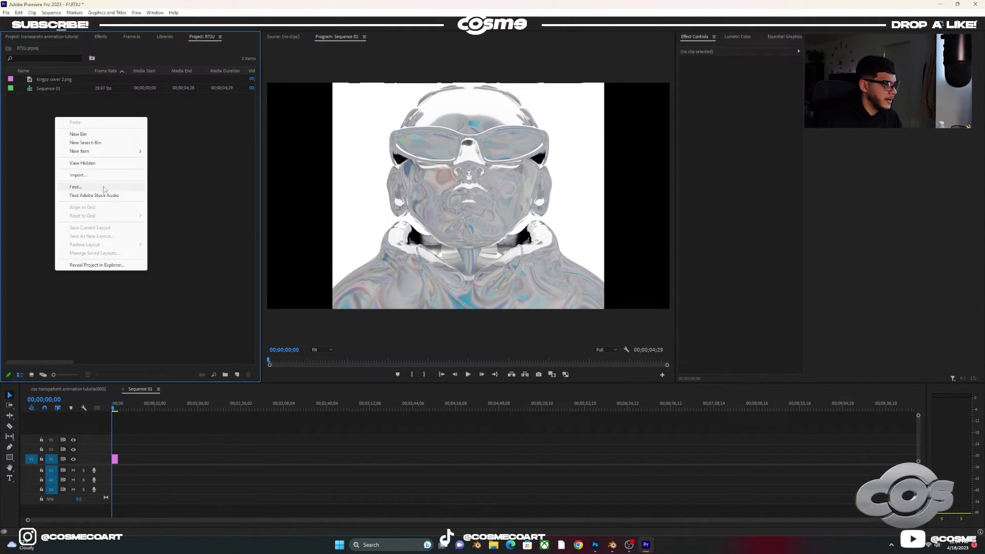
click(78, 175)
click(40, 215)
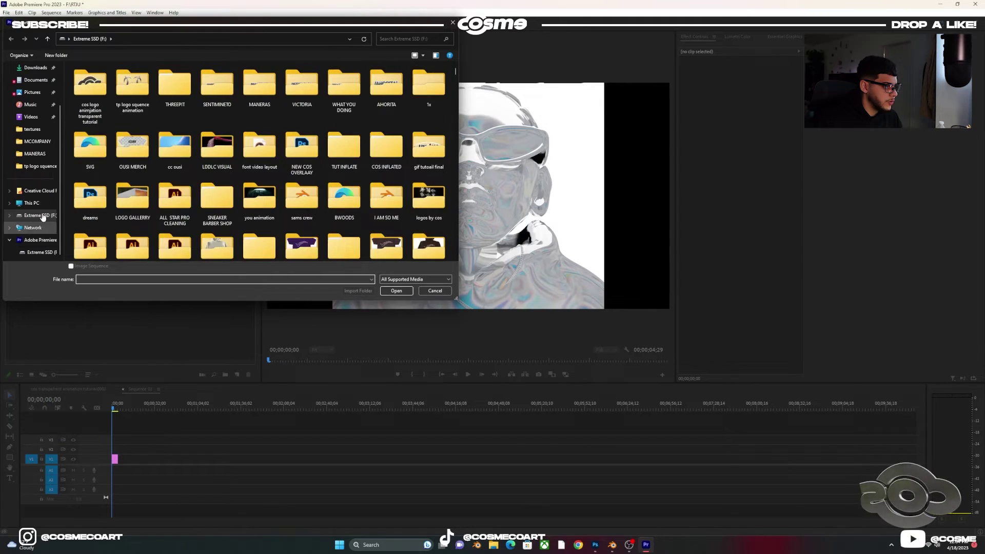
click(32, 203)
click(40, 215)
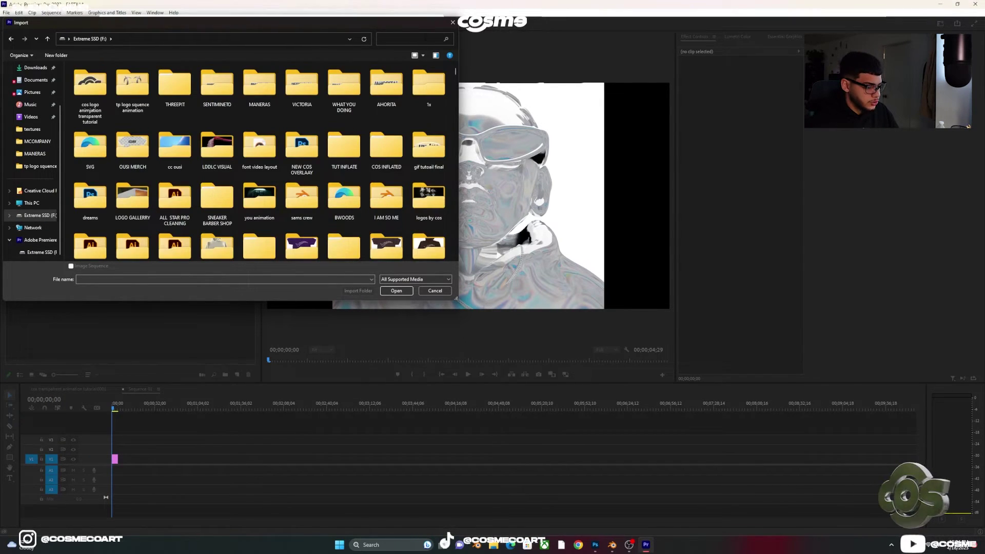
text(c)
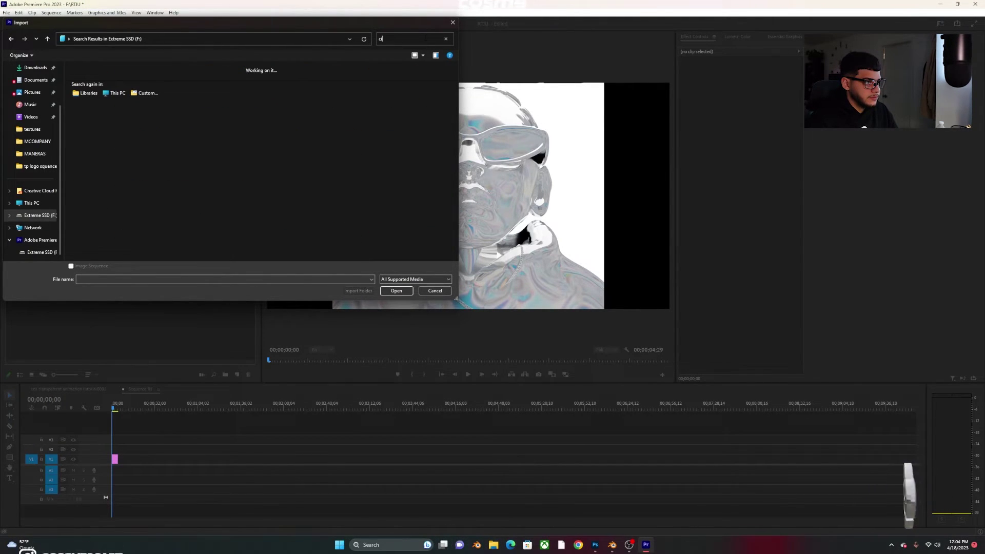
text(os log)
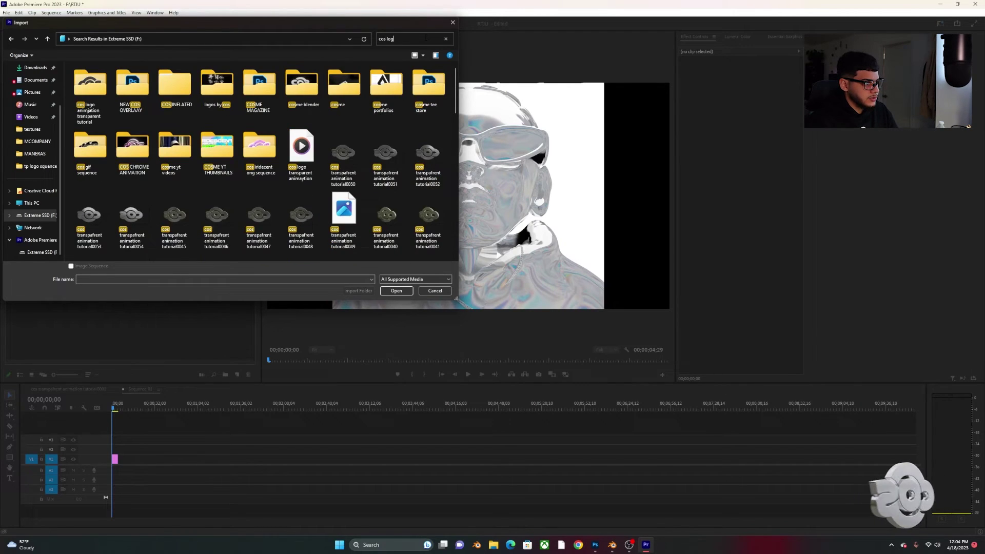
text(o)
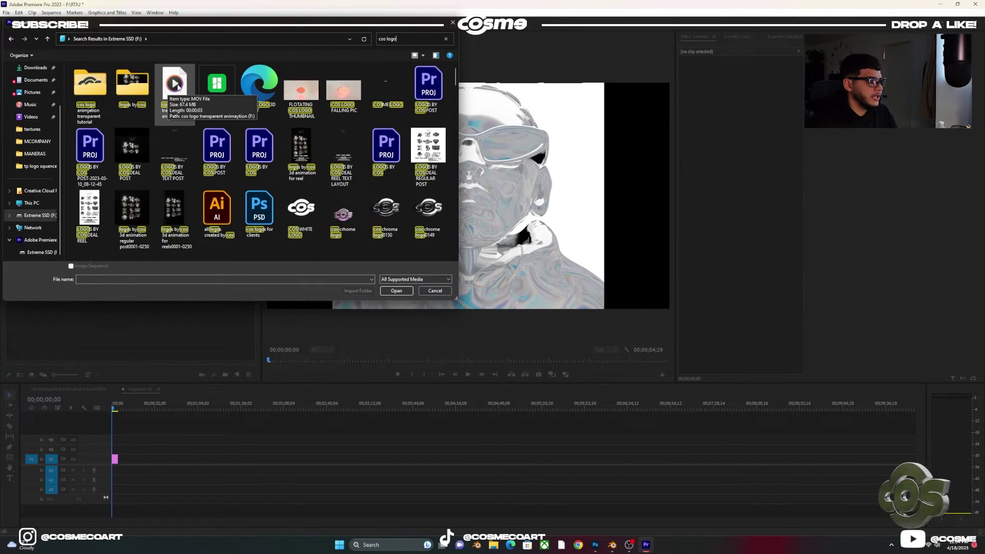
double_click(175, 83)
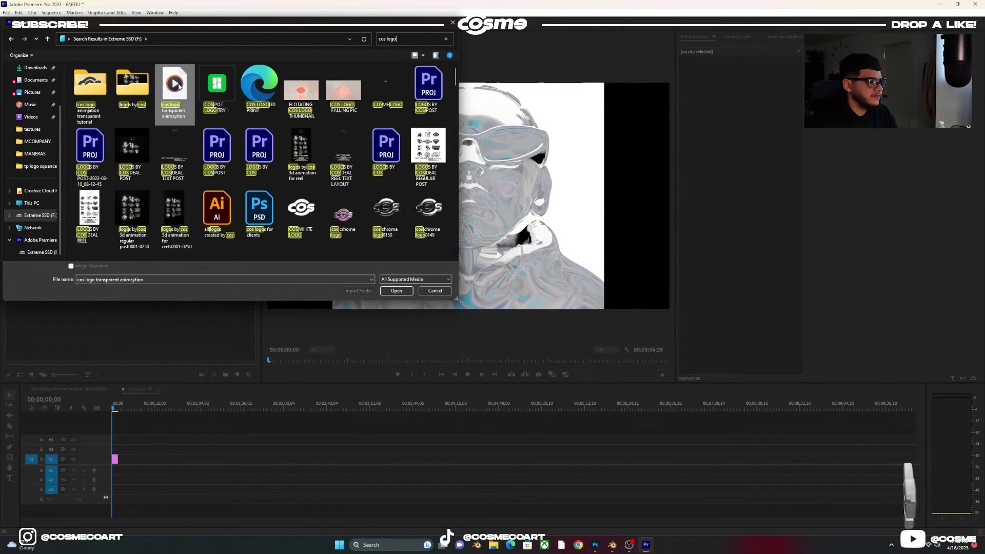
- Place the imported logo animation on V2 above the cover image at the sequence start and play it to check the transparency
drag(59, 91, 117, 449)
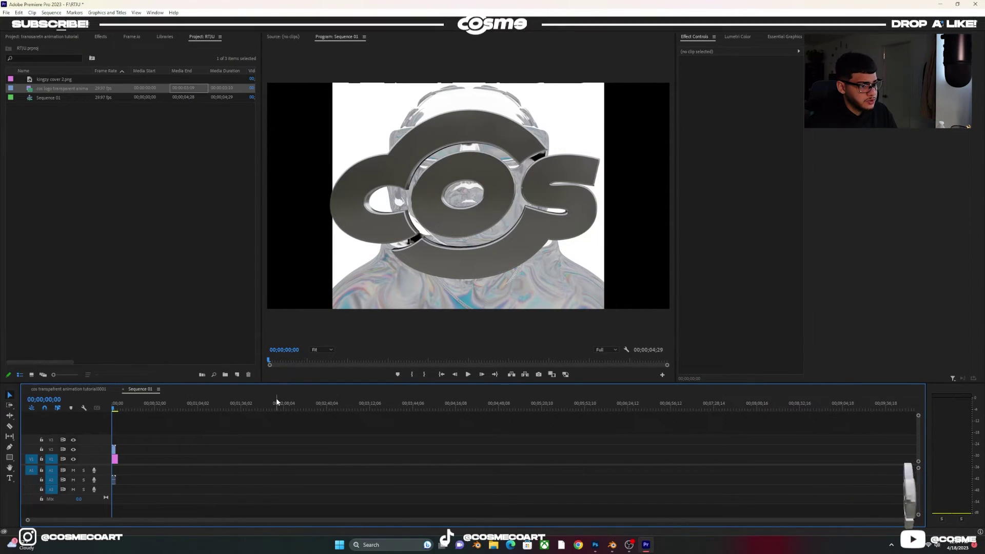
key(space)
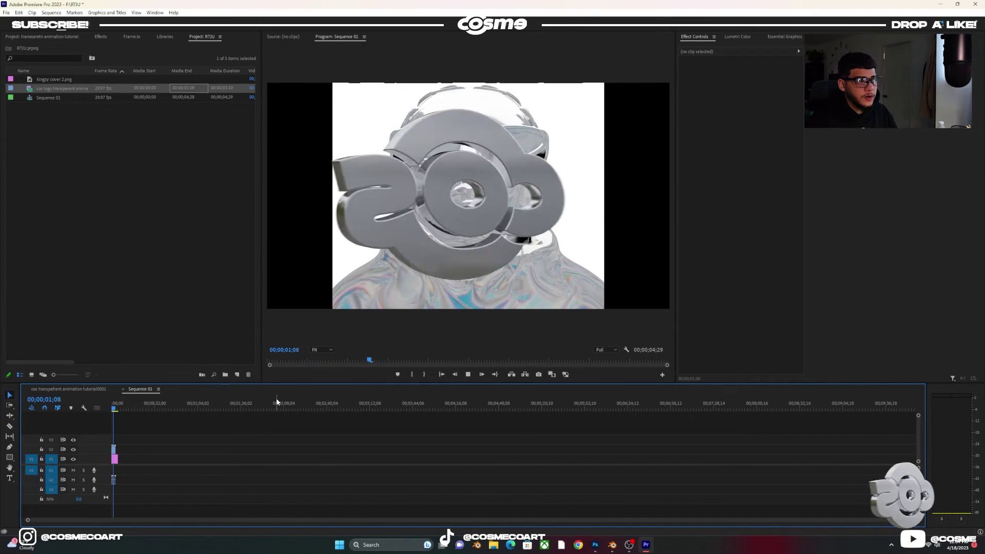
key(space)
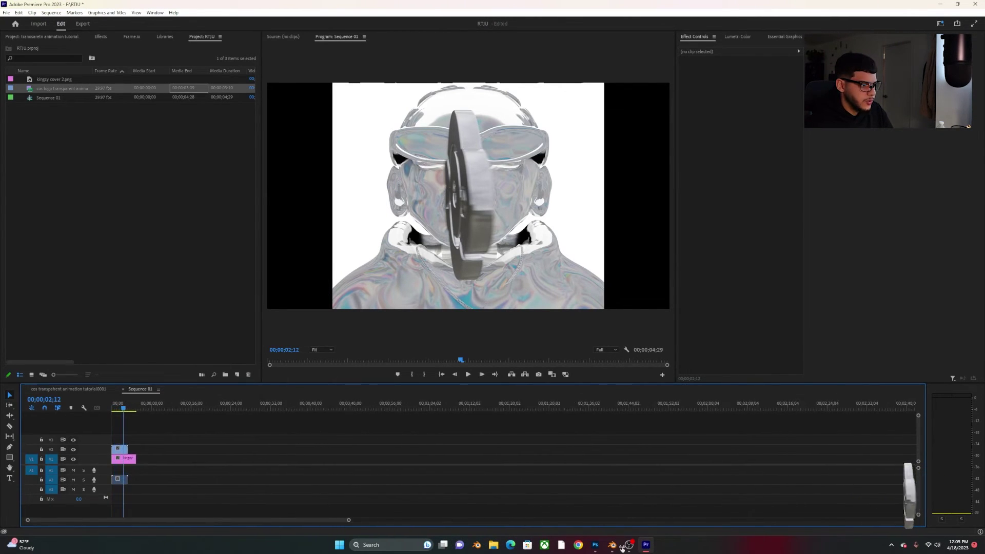
- Duplicate the logo clip on V2 directly after the original and play across the join to check the loop
click(115, 450)
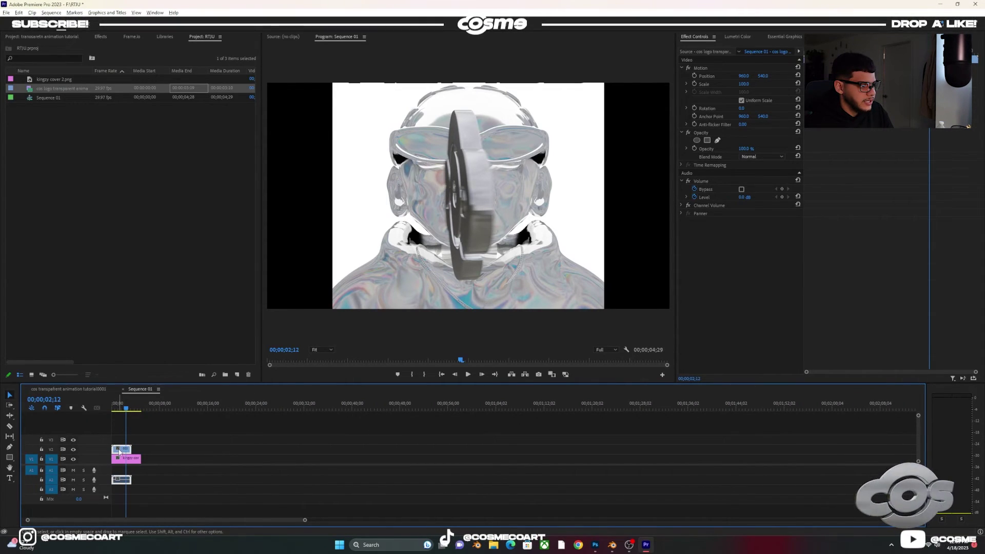
drag(119, 451, 142, 456)
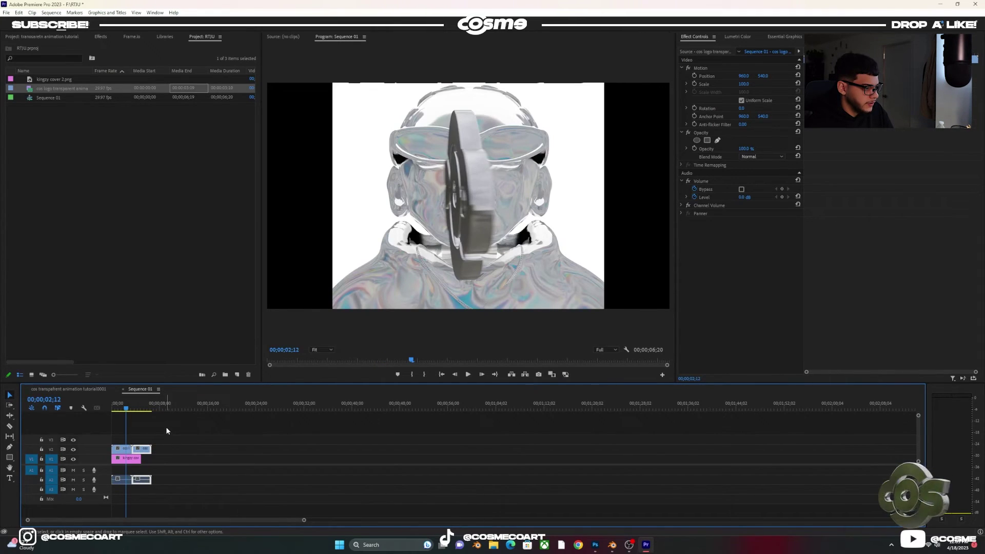
key(space)
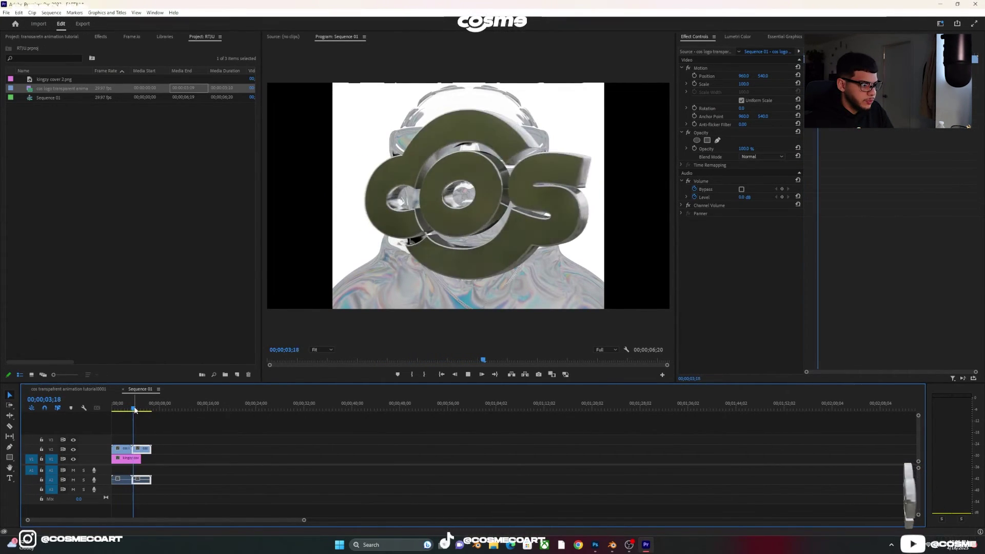
key(space)
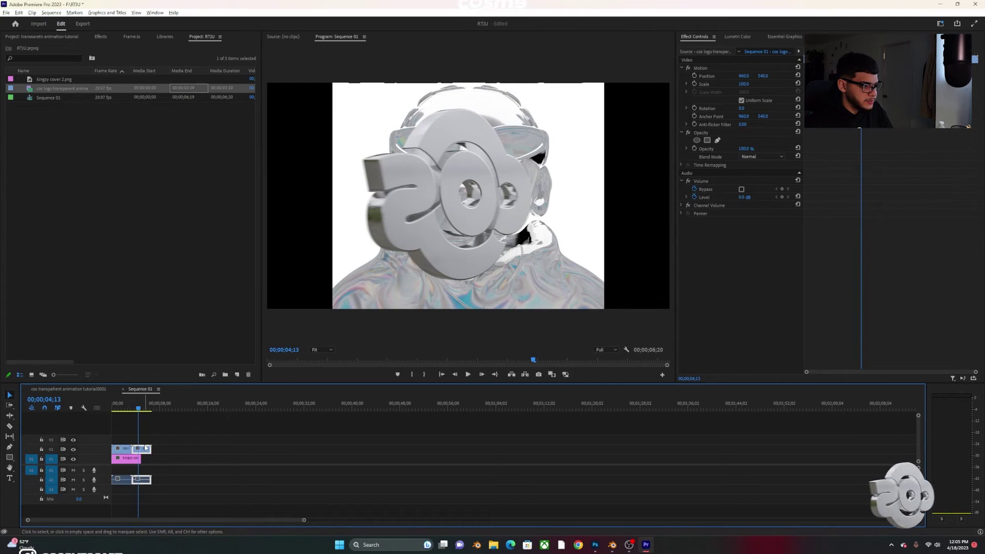
- Add two more copies of the logo clip end to end on V2 to extend the loop
drag(145, 448, 170, 451)
click(199, 443)
double_click(168, 449)
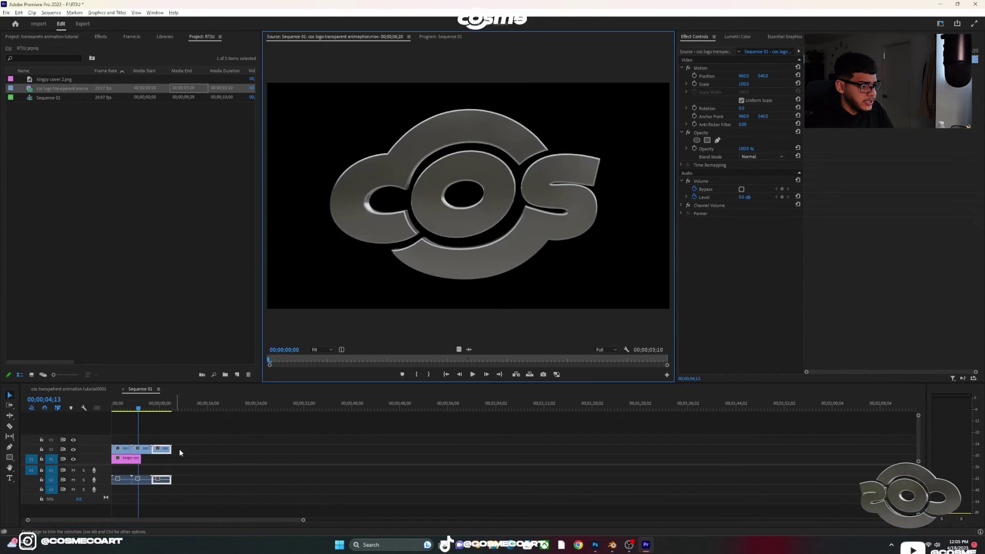
alt+drag(159, 450, 187, 451)
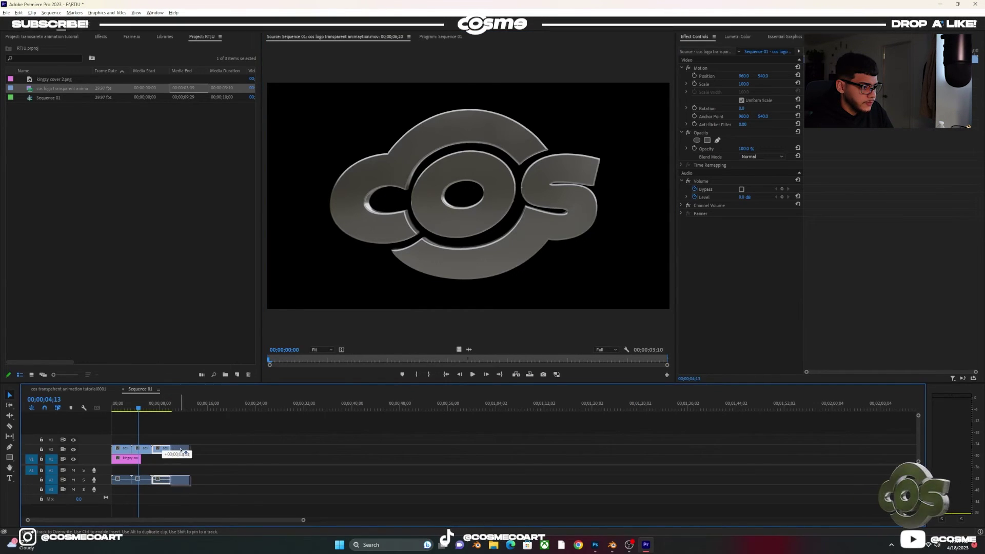
click(209, 438)
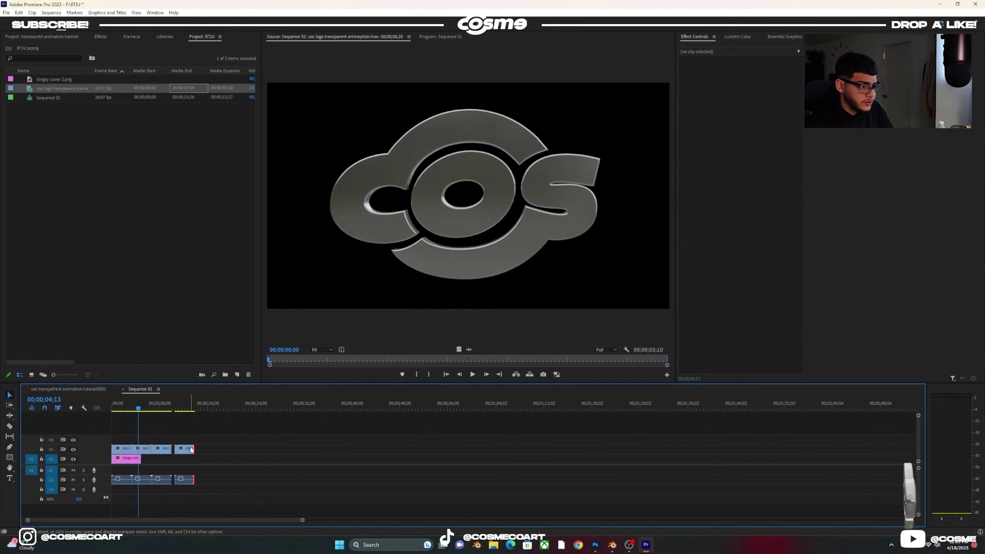
click(189, 449)
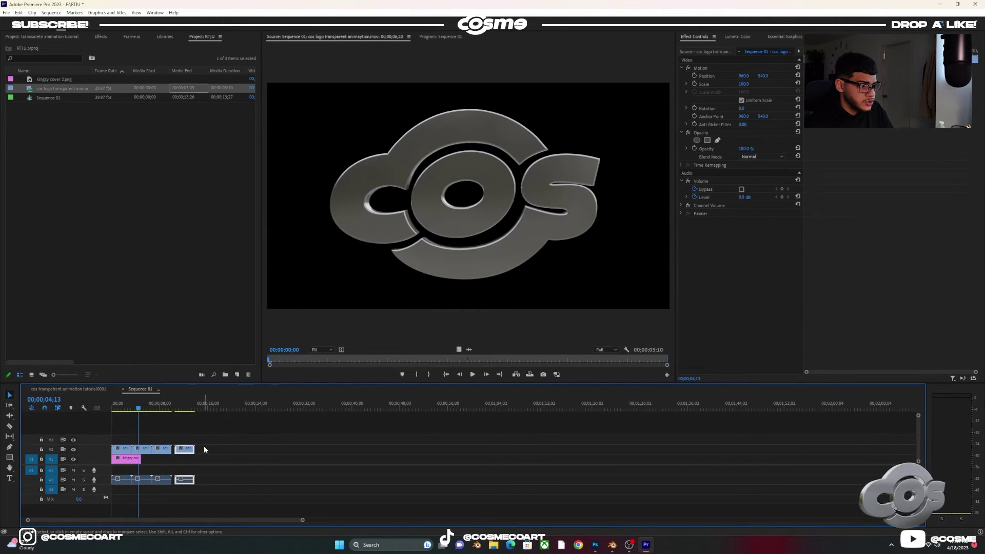
- Play the sequence from near its start to check that the repeated logo clips loop smoothly
click(121, 411)
key(space)
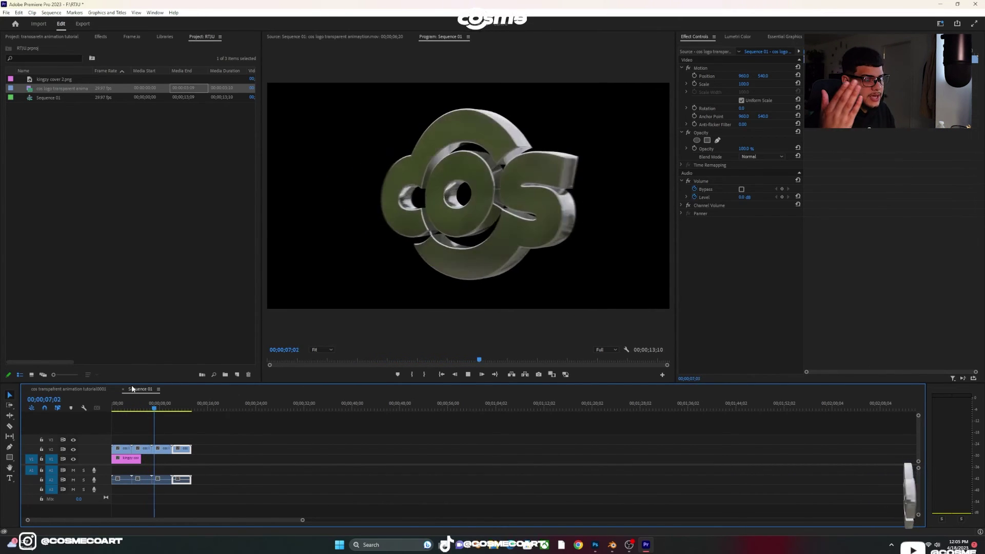
key(space)
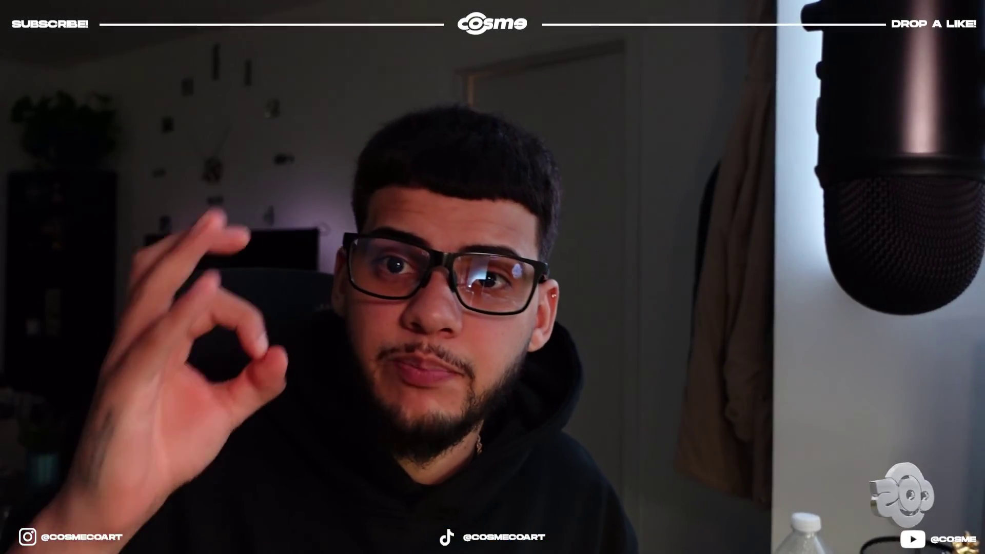